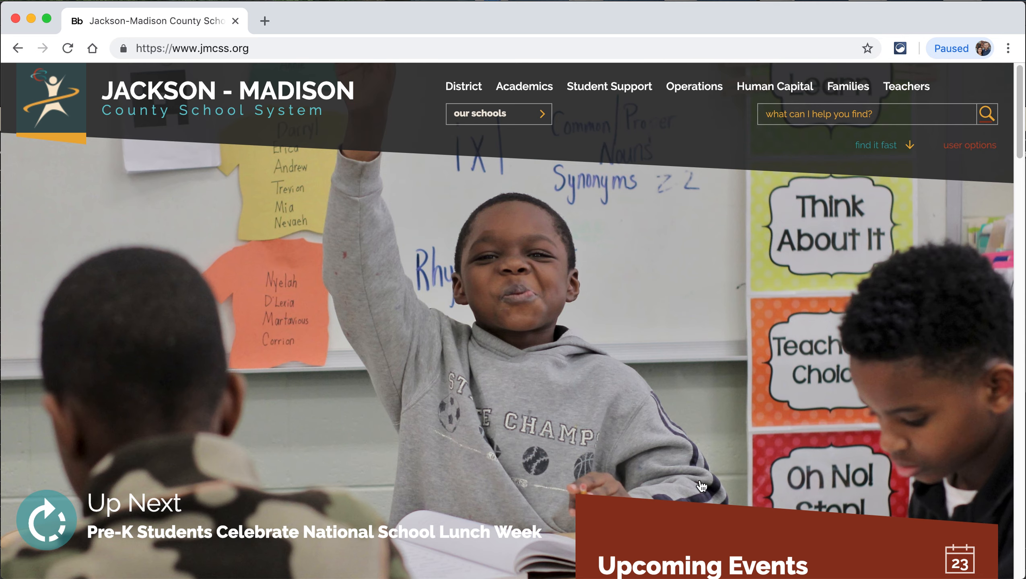
scroll(780, 430, down, 5)
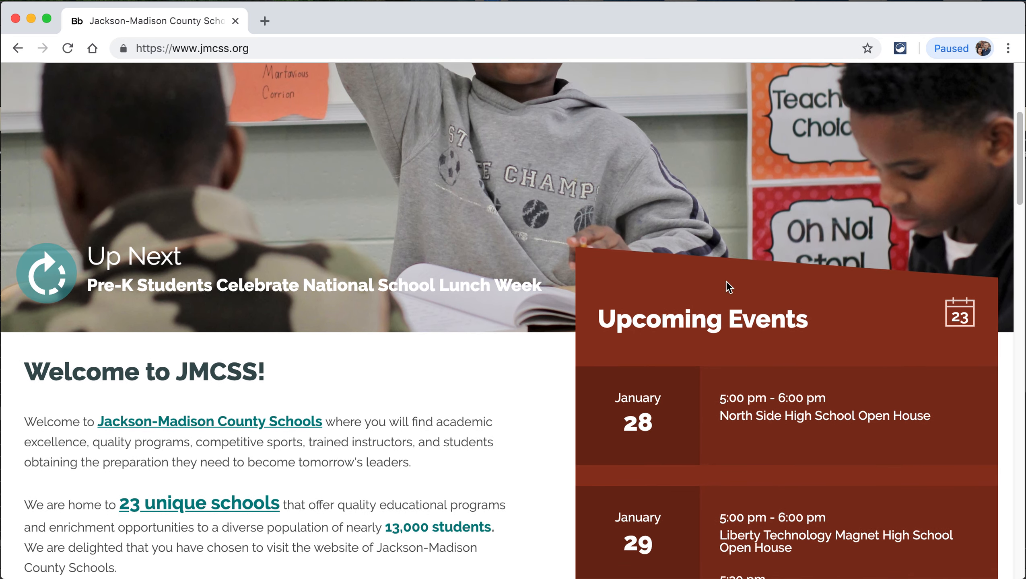
scroll(869, 298, up, 2)
scroll(869, 298, up, 4)
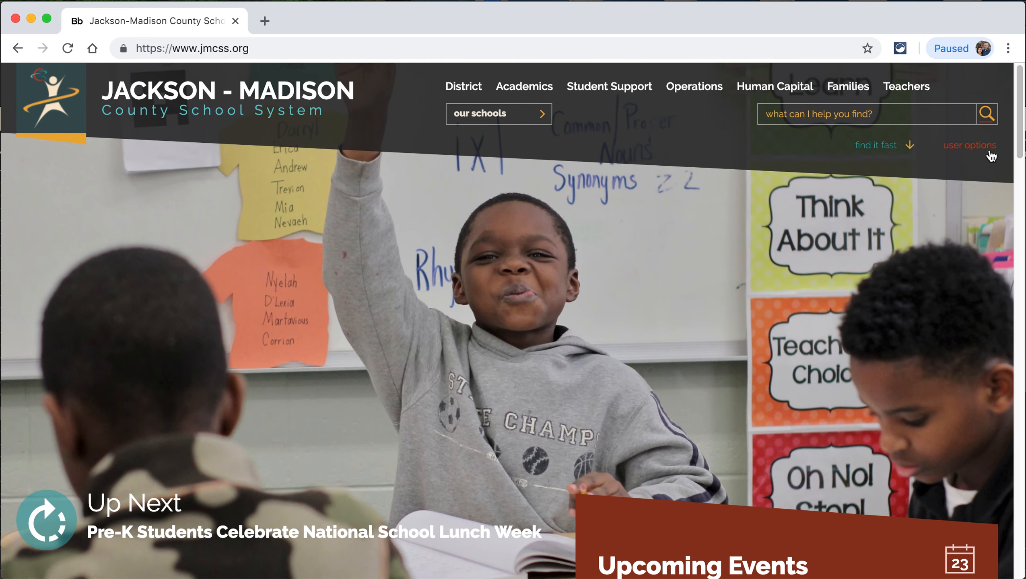
click(984, 147)
click(922, 181)
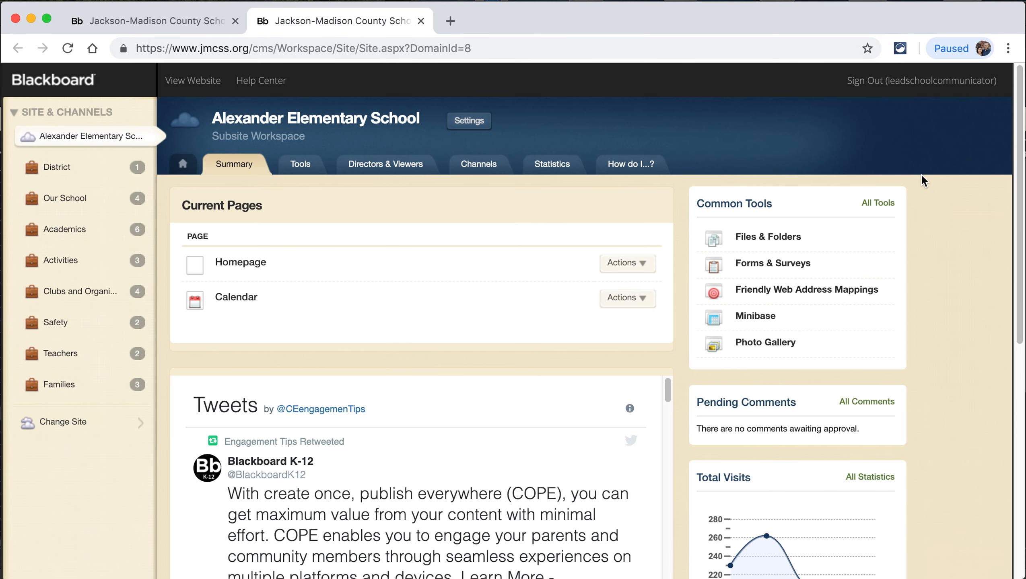
- Open the Calendar page from Current Pages in the page editor
click(234, 301)
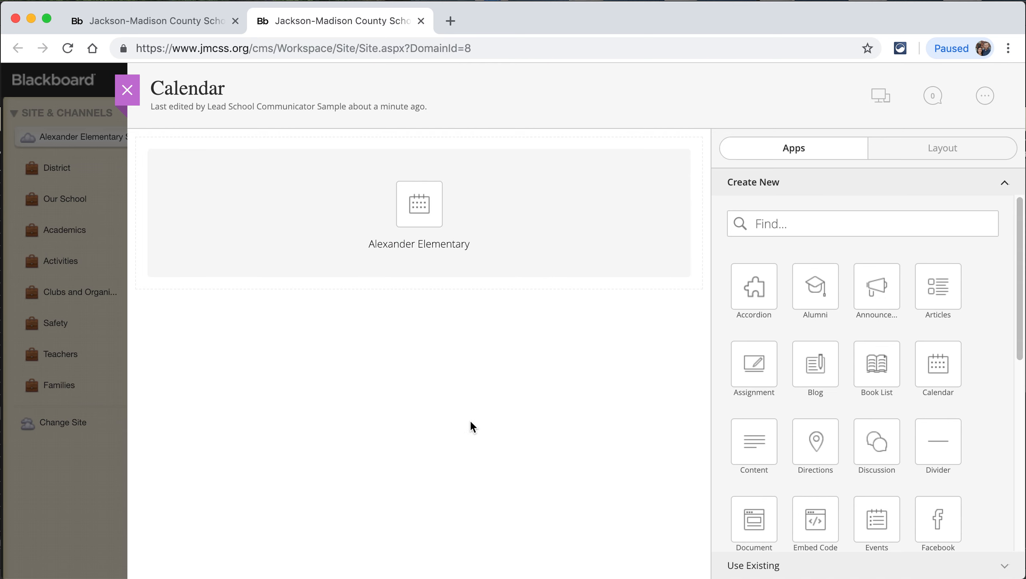
mouse_move(372, 250)
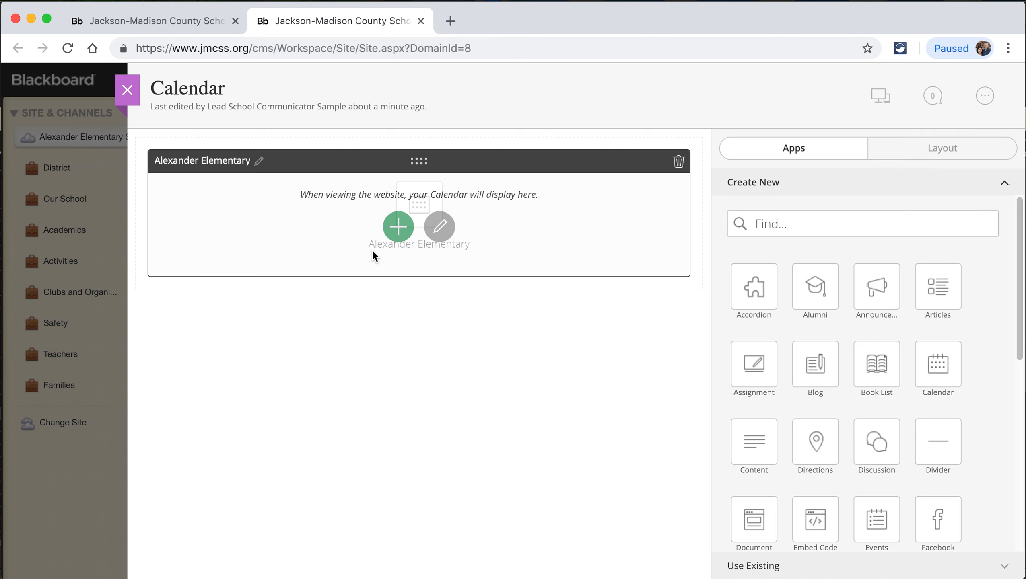
- Start a new event in the Alexander Elementary calendar app and expand its form across the page
click(398, 232)
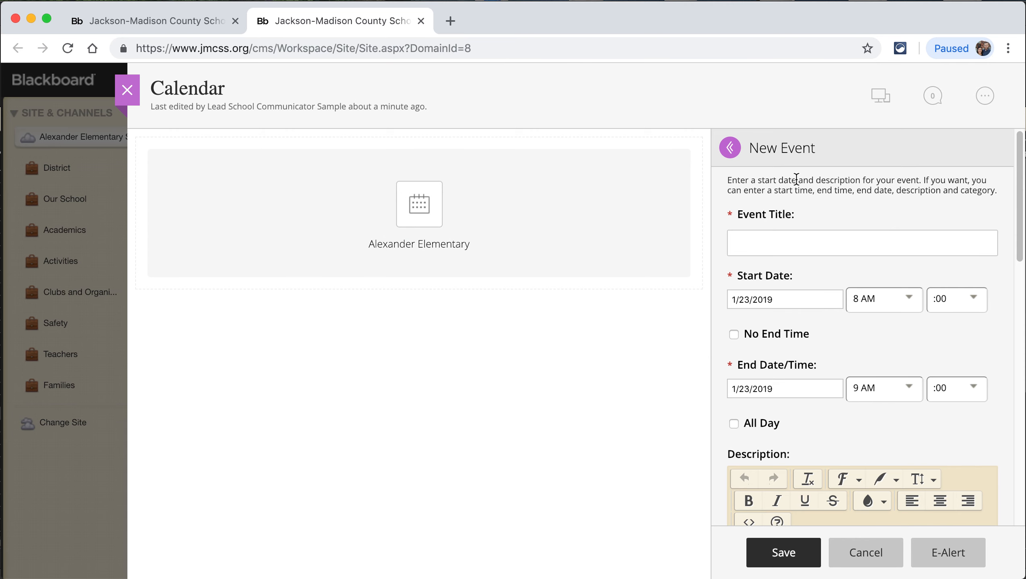
click(729, 148)
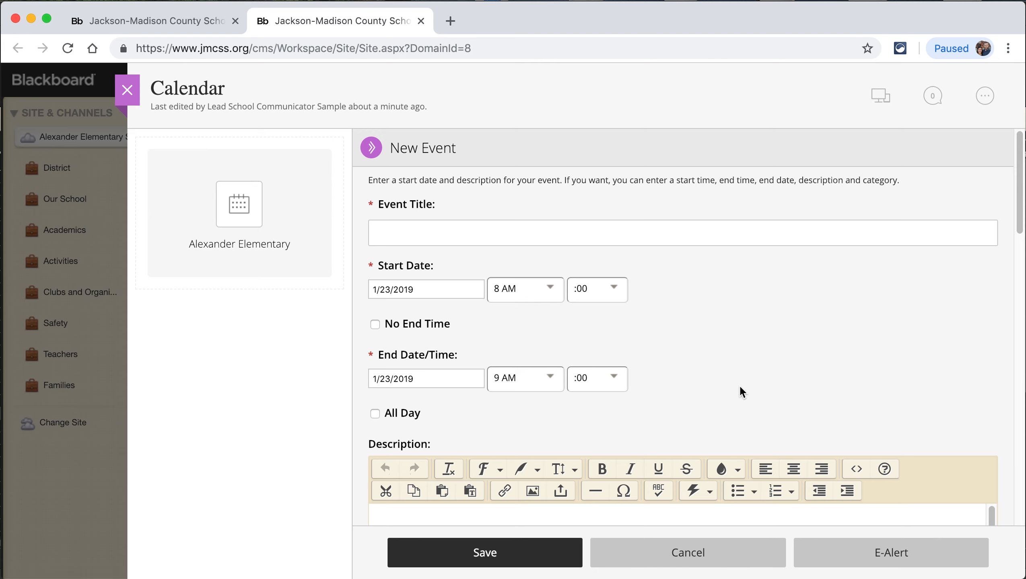
click(416, 232)
- Try the No End Time and All Day options, leaving both unchecked
click(374, 324)
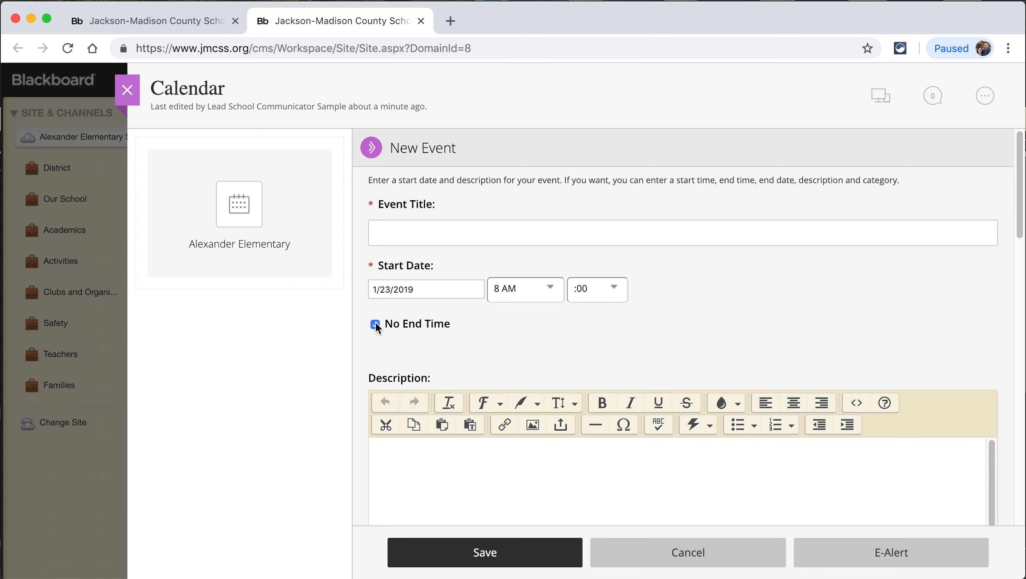
click(375, 323)
click(373, 413)
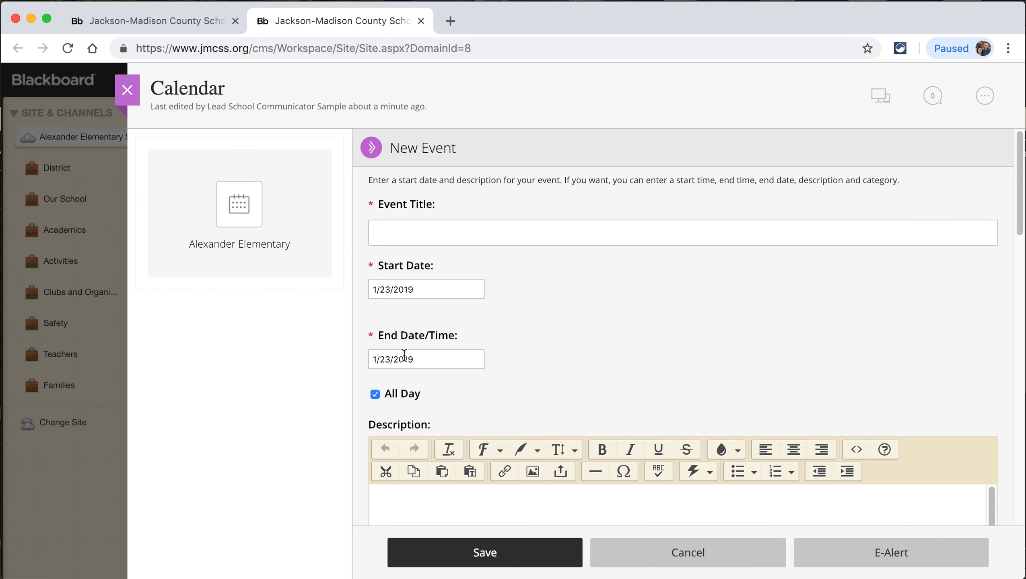
click(375, 394)
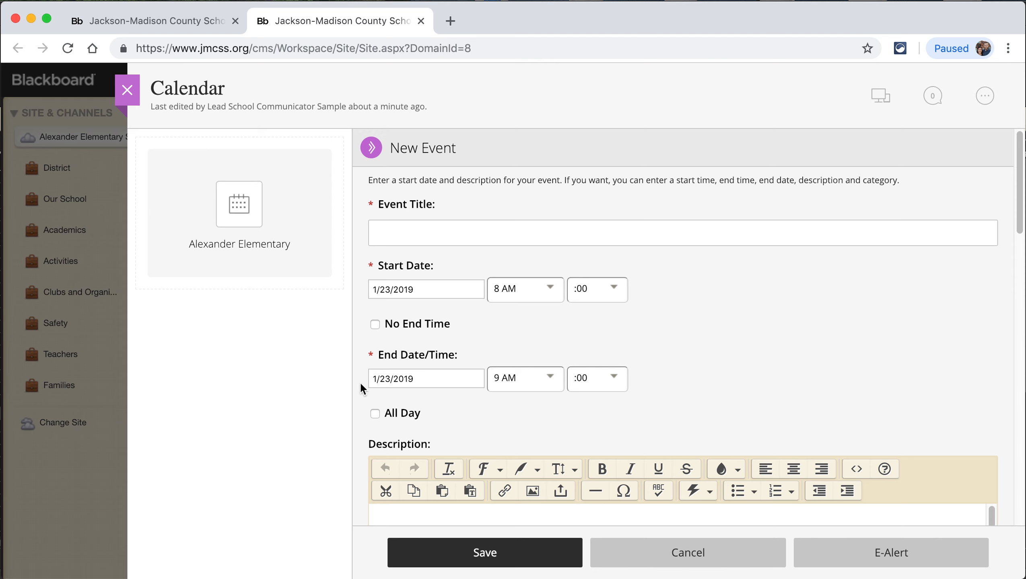
scroll(363, 421, down, 6)
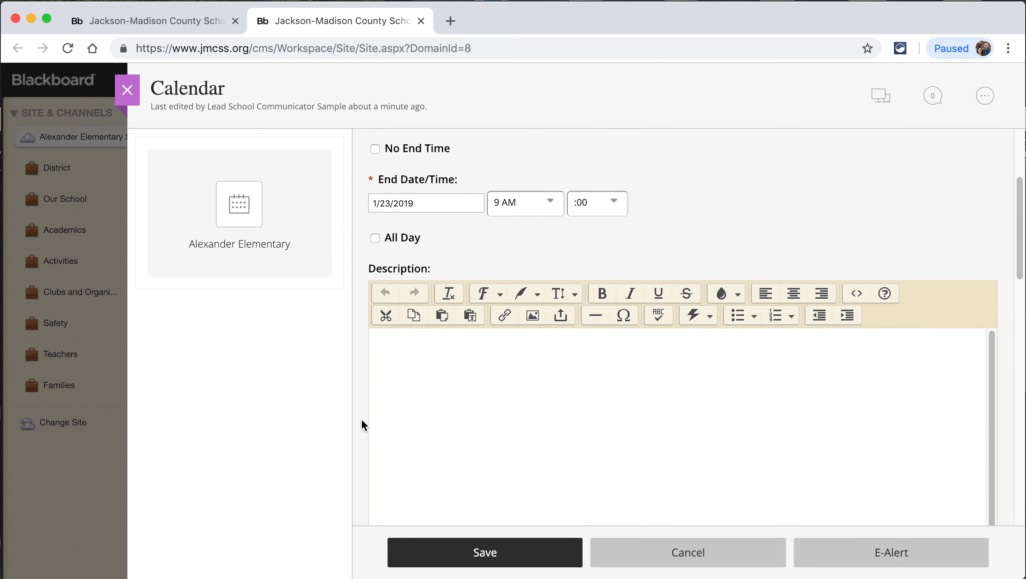
click(470, 317)
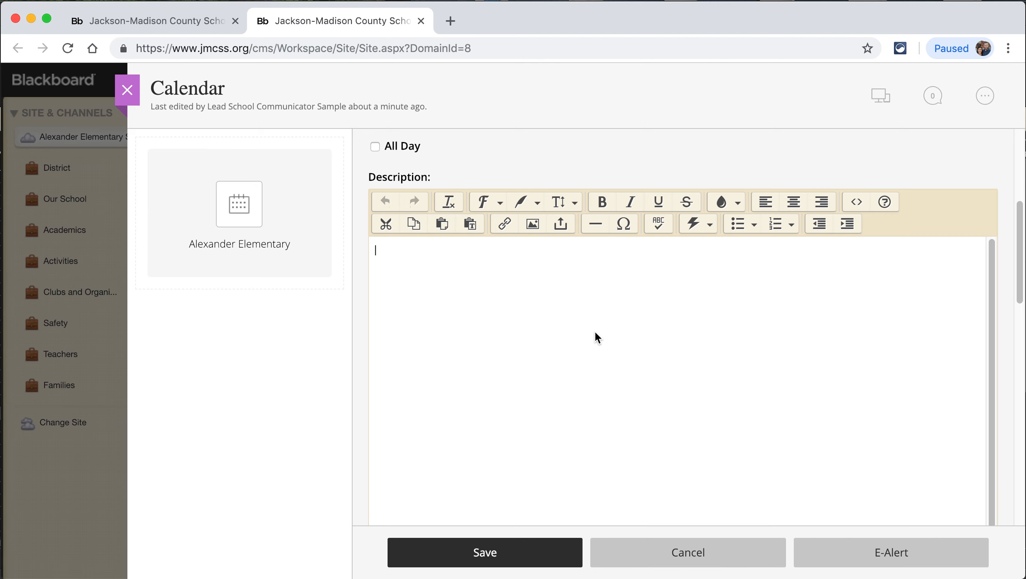
text(Permission_Slip_190)
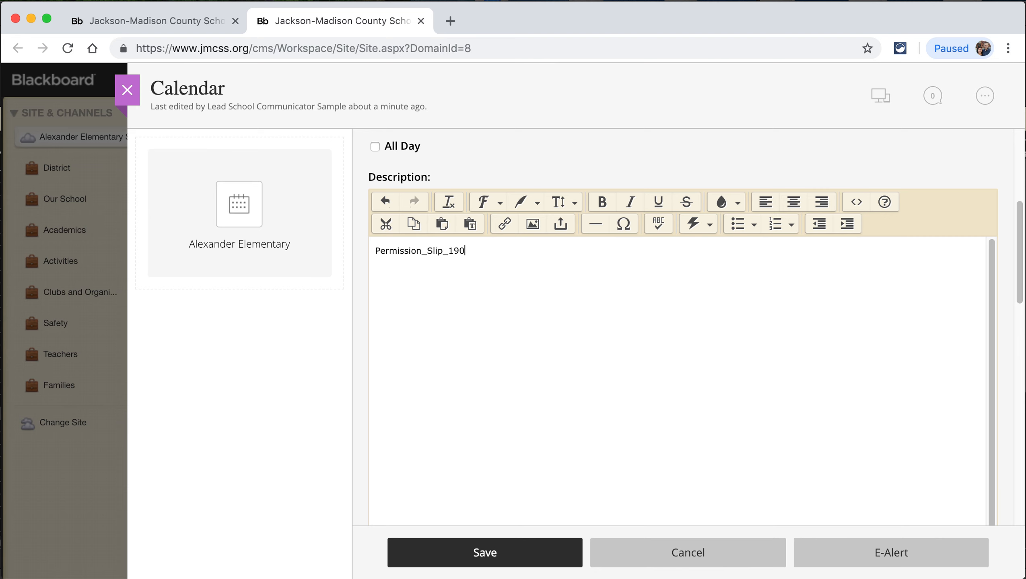
text(120)
click(507, 250)
drag(507, 250, 340, 251)
key(BackSpace)
scroll(364, 428, down, 5)
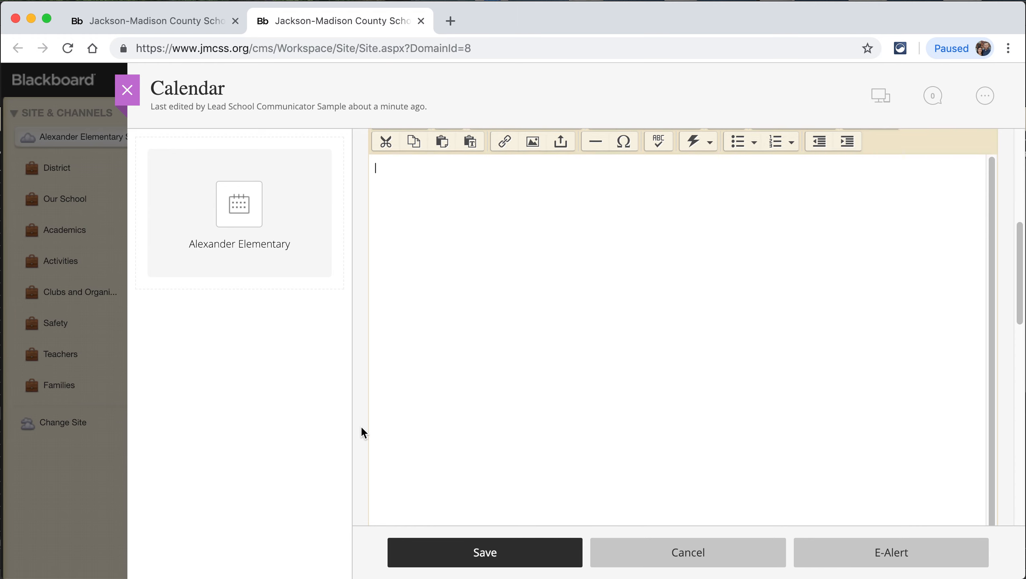
scroll(362, 429, down, 10)
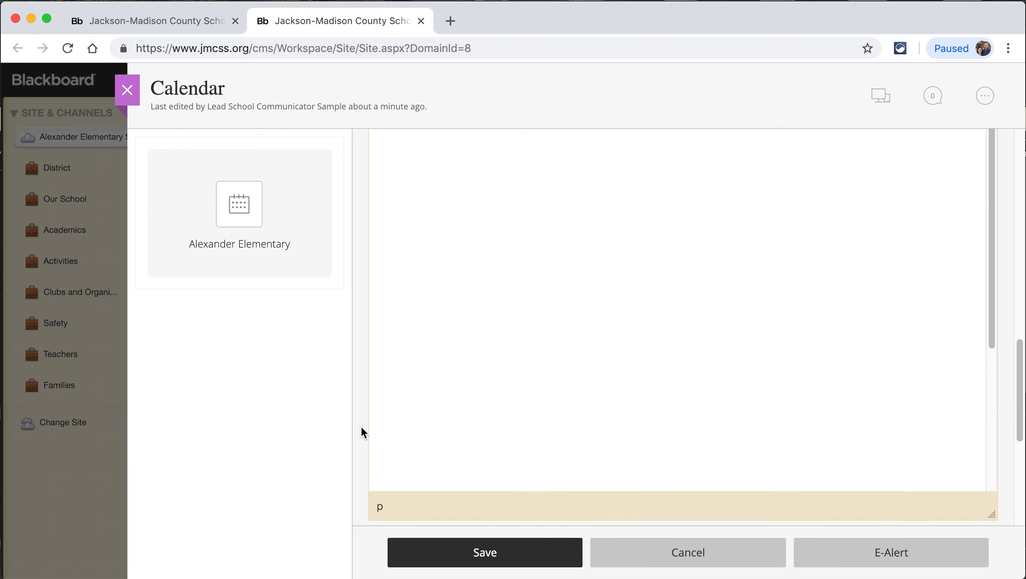
scroll(361, 431, down, 2)
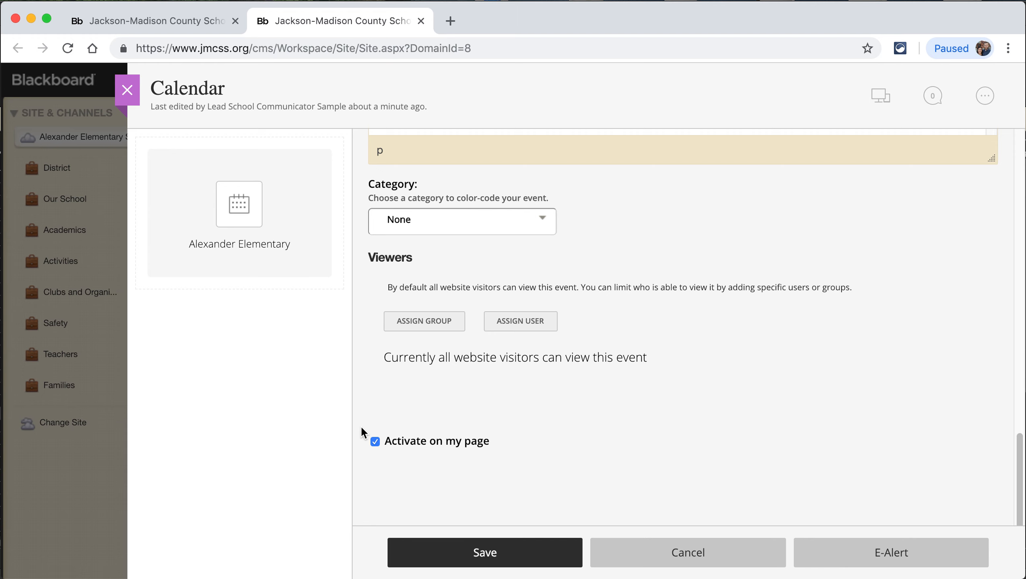
click(474, 228)
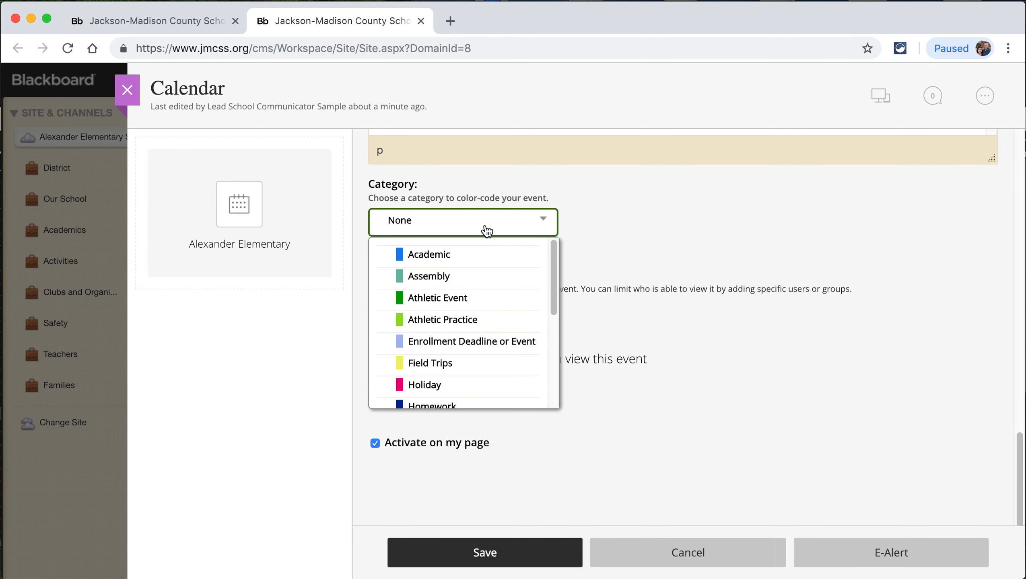
scroll(495, 297, down, 5)
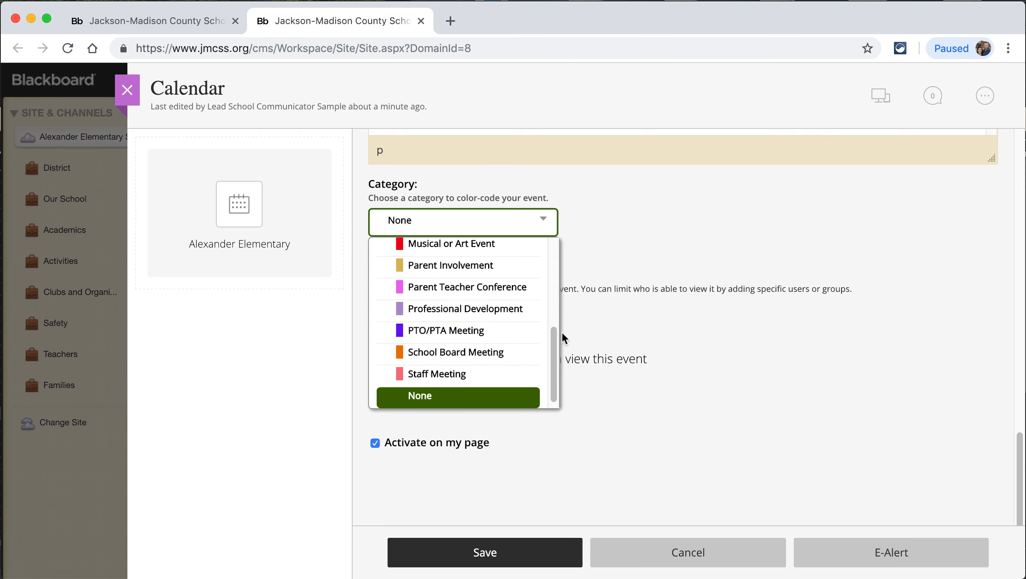
scroll(527, 346, up, 3)
scroll(527, 346, up, 2)
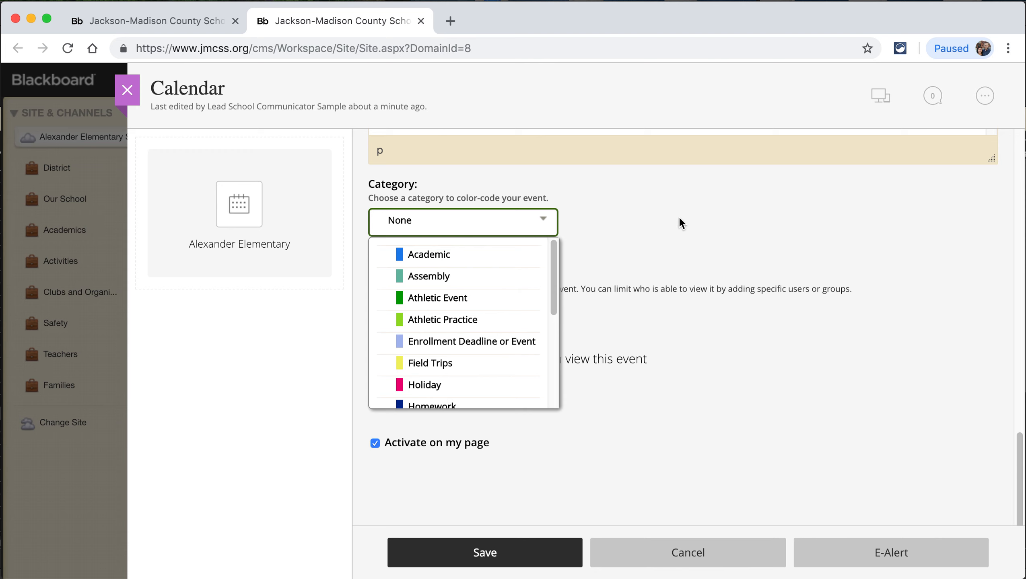
click(817, 328)
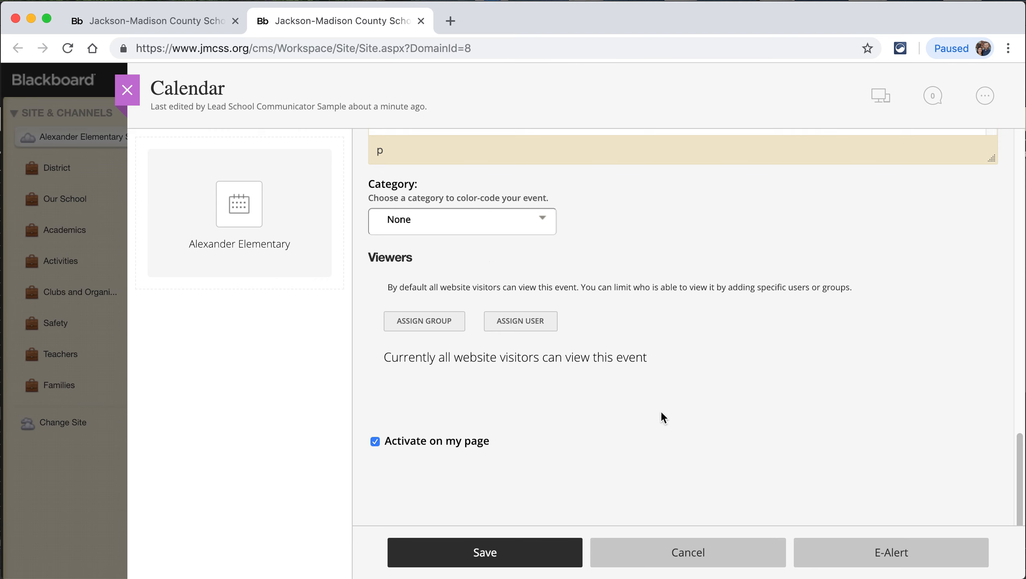
click(1012, 474)
drag(1017, 451, 1018, 515)
scroll(816, 364, up, 1)
scroll(817, 370, up, 10)
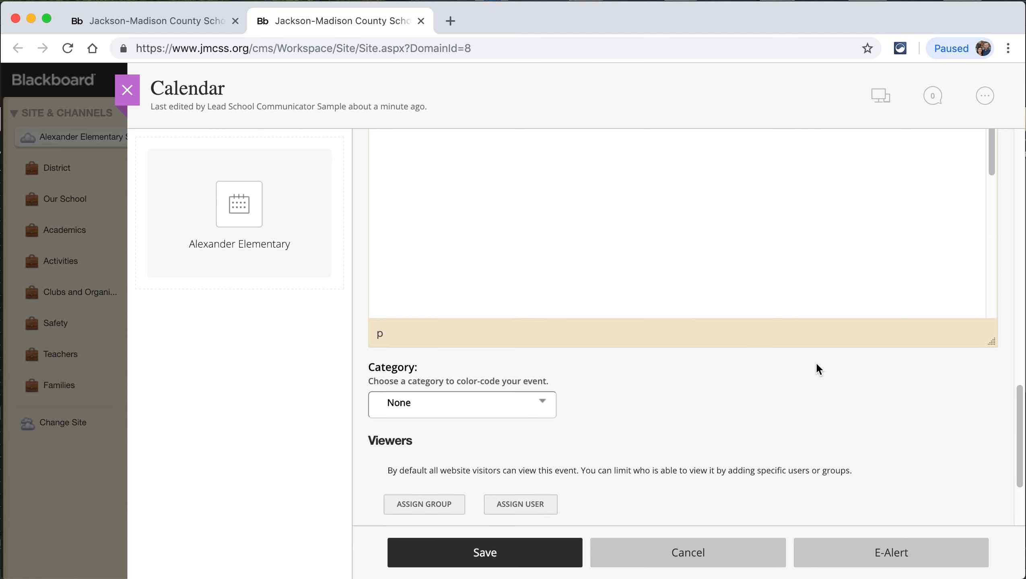
scroll(817, 369, up, 5)
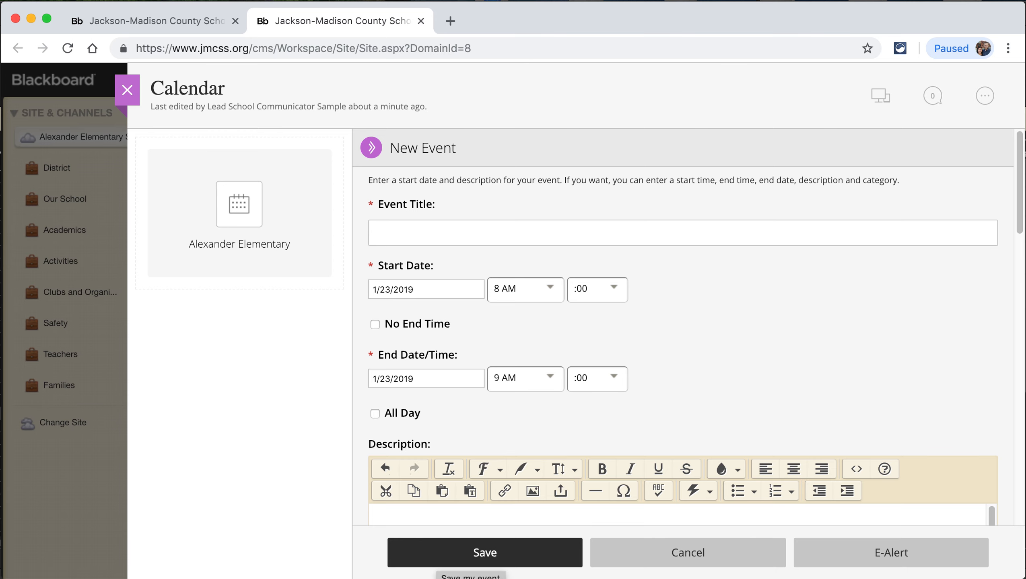
- Cancel the blank New Event to return to the Calendar page editor
click(653, 553)
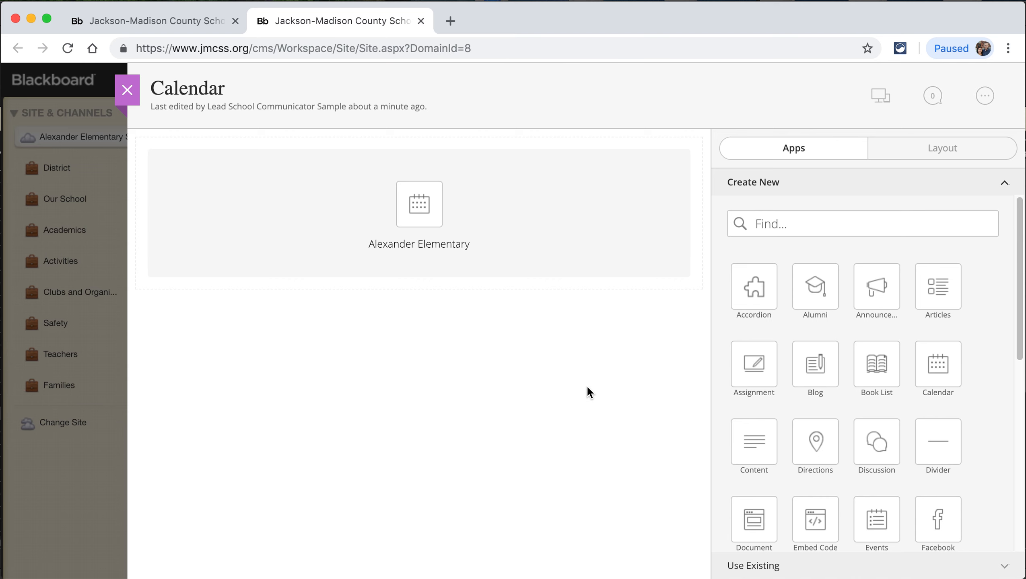
mouse_move(457, 221)
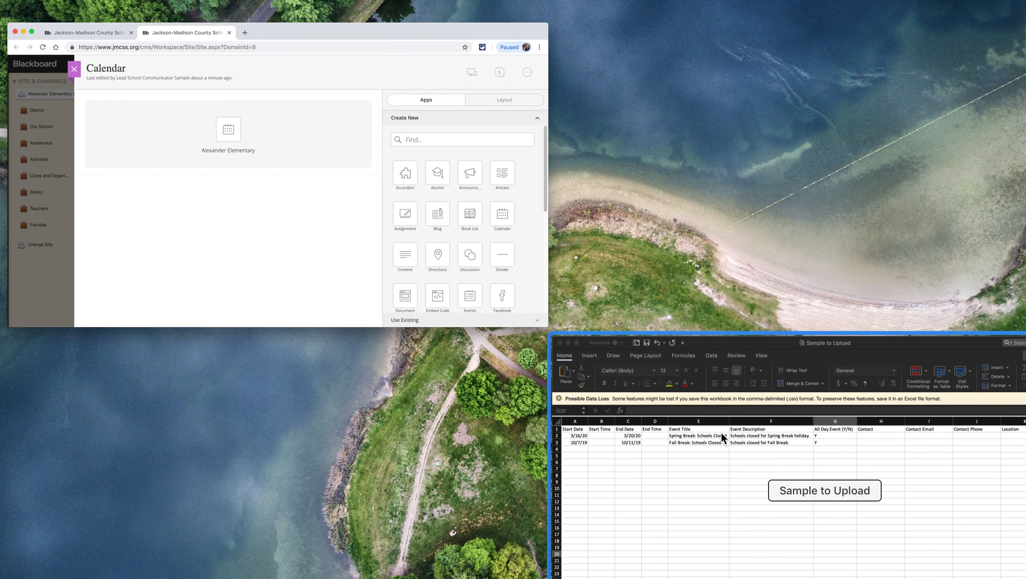
- Bring up the Sample to Upload CSV in Excel and select its header row of field names
click(721, 432)
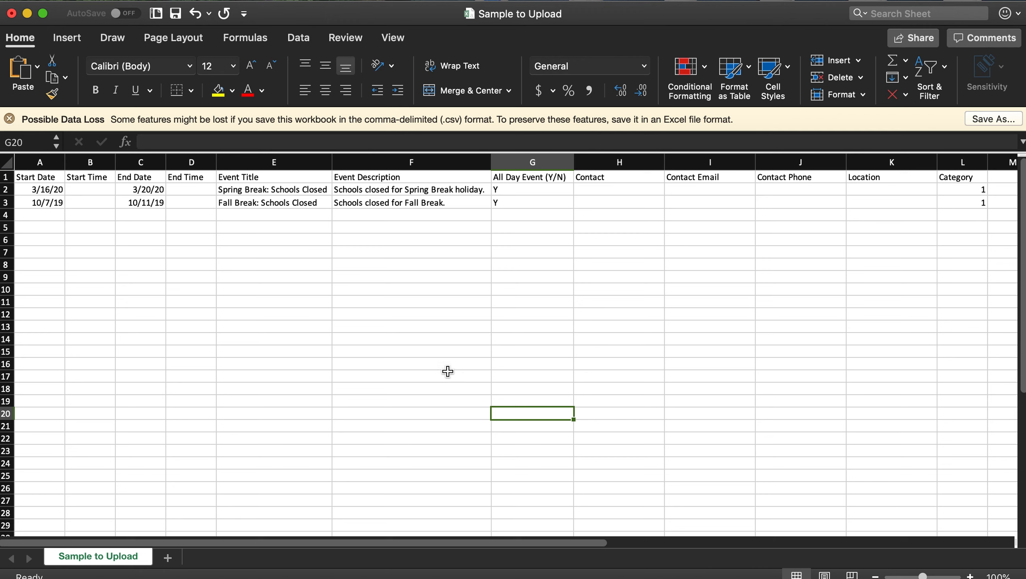
click(5, 177)
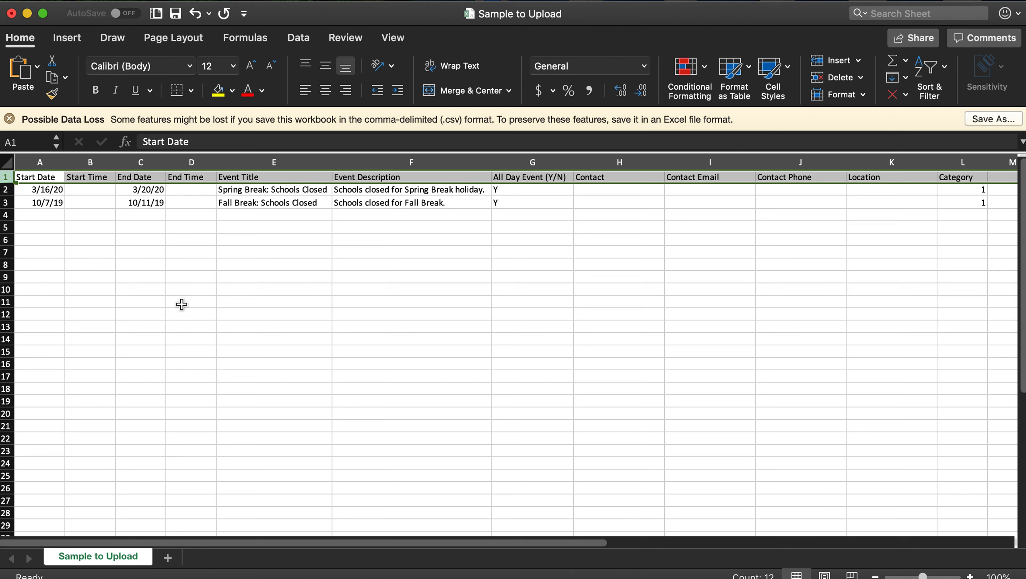
click(102, 261)
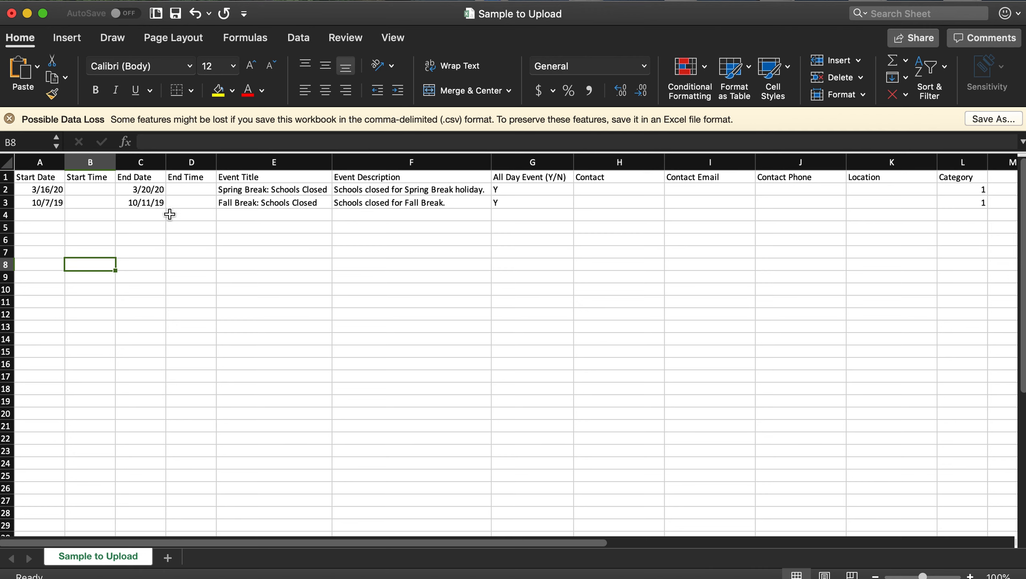
drag(253, 202, 349, 201)
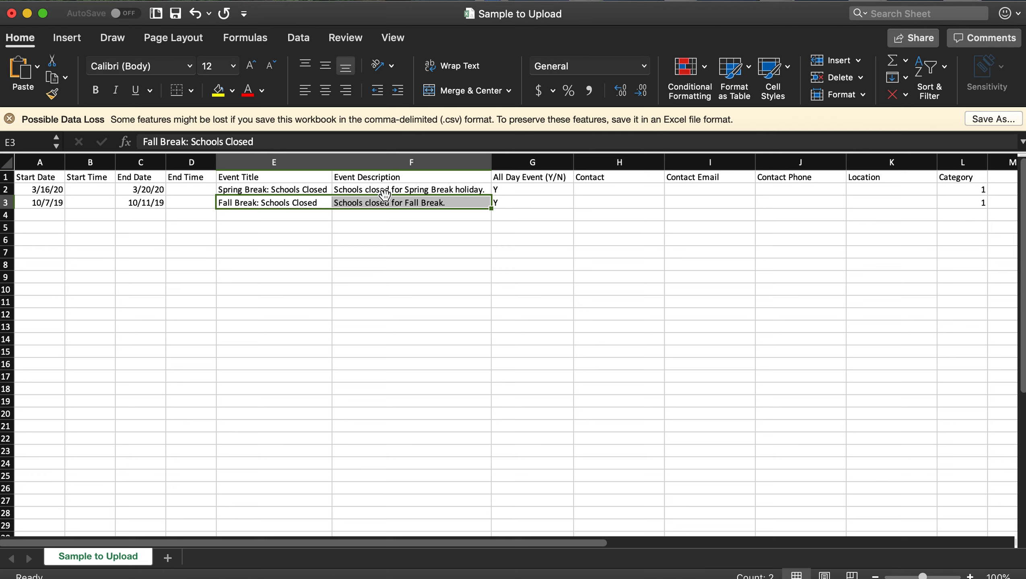
click(268, 293)
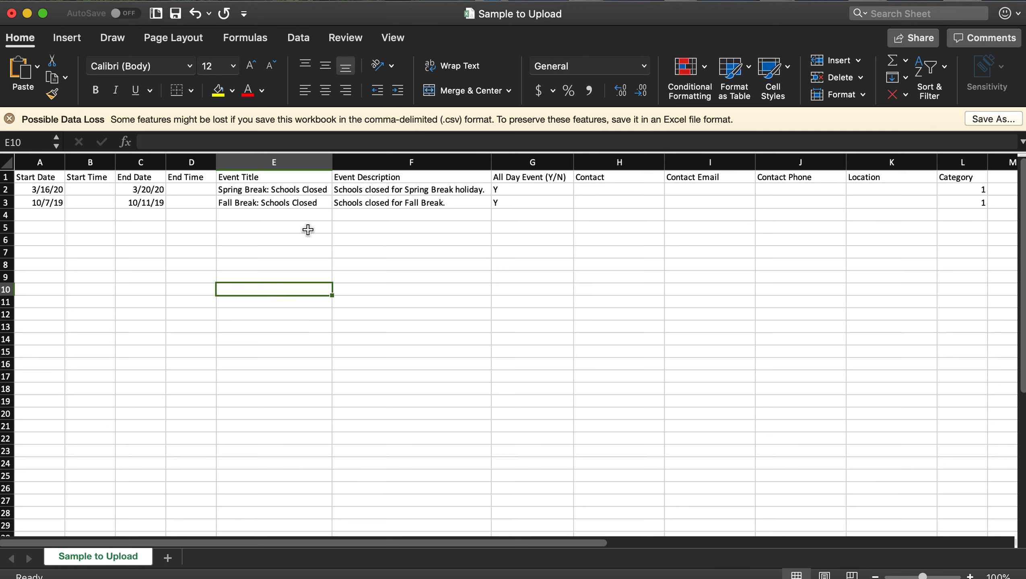
click(395, 191)
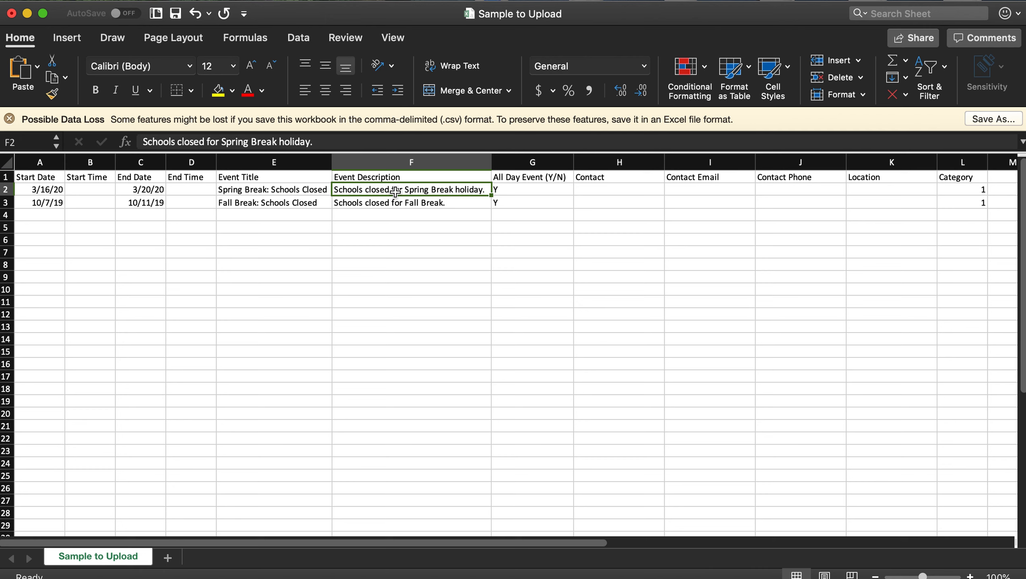
double_click(370, 230)
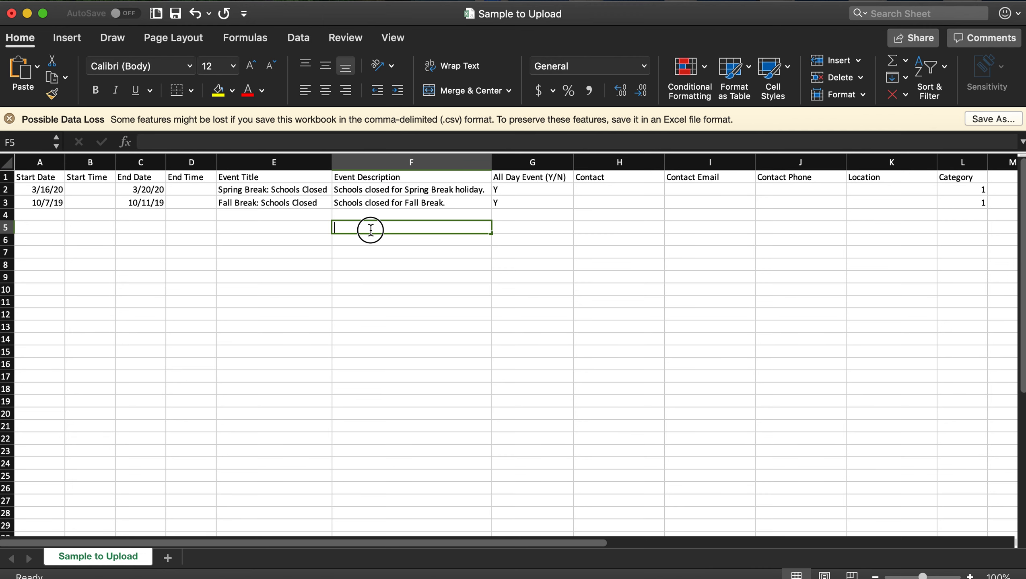
click(380, 266)
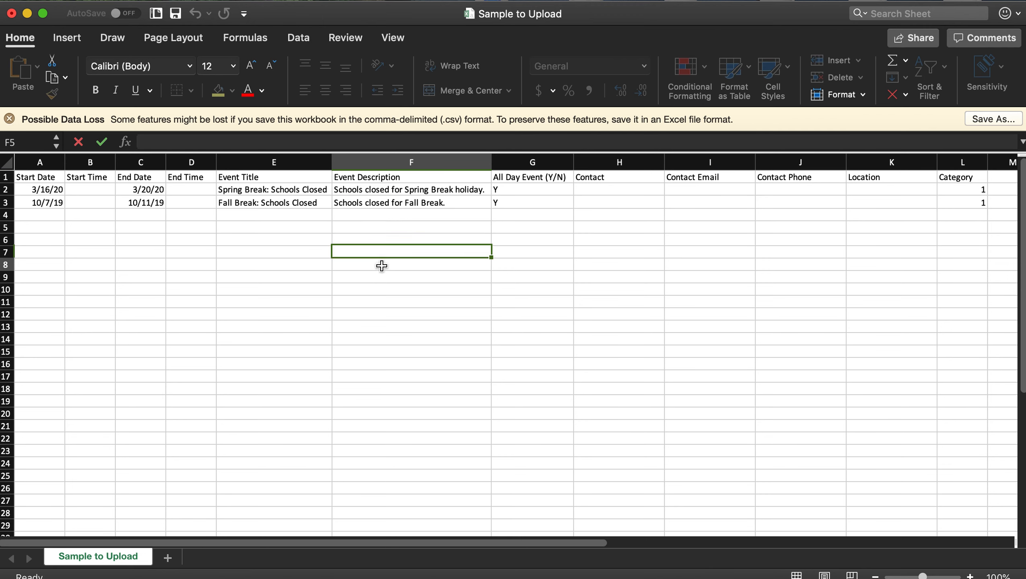
click(414, 209)
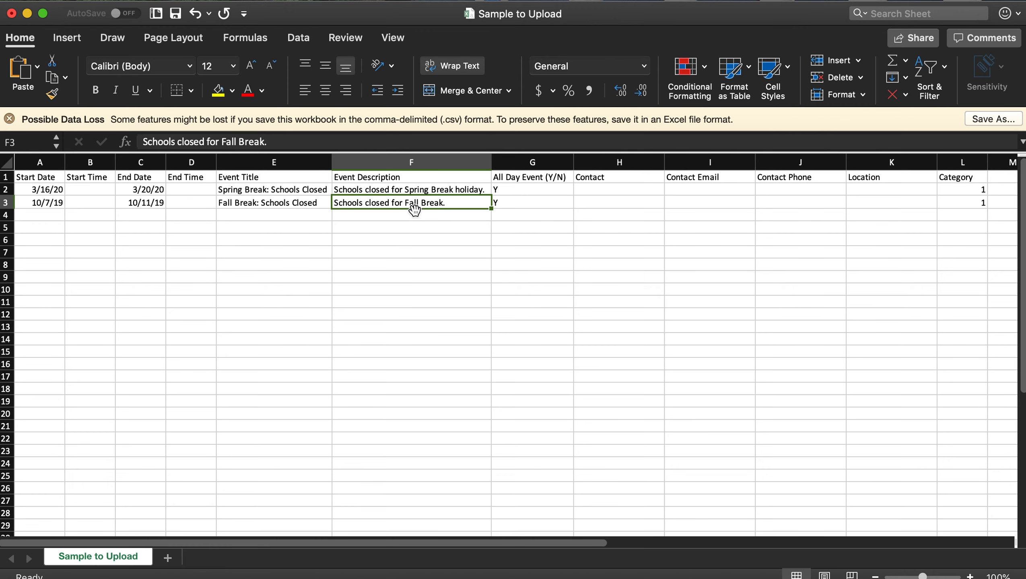
click(463, 66)
click(466, 66)
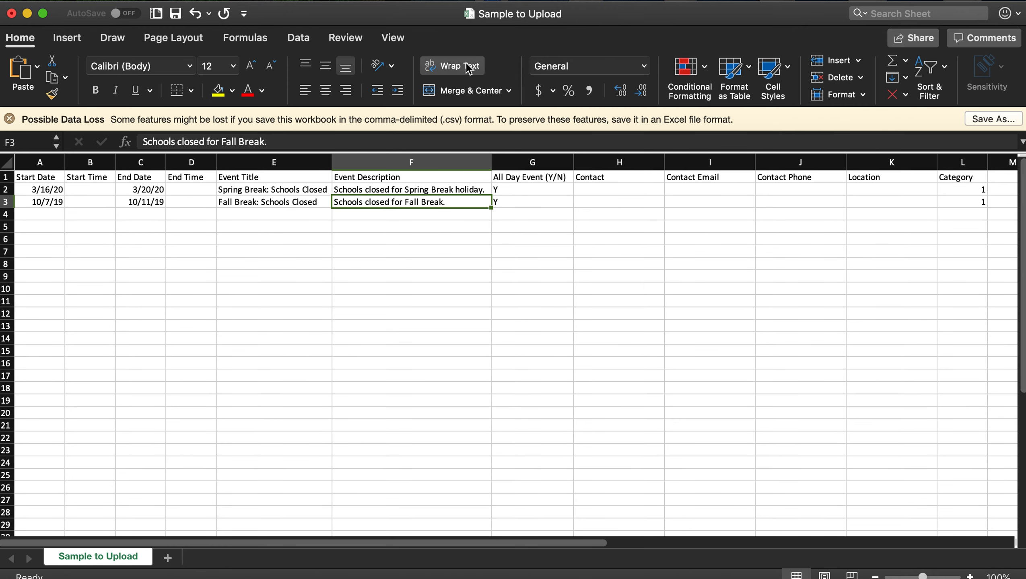
double_click(459, 202)
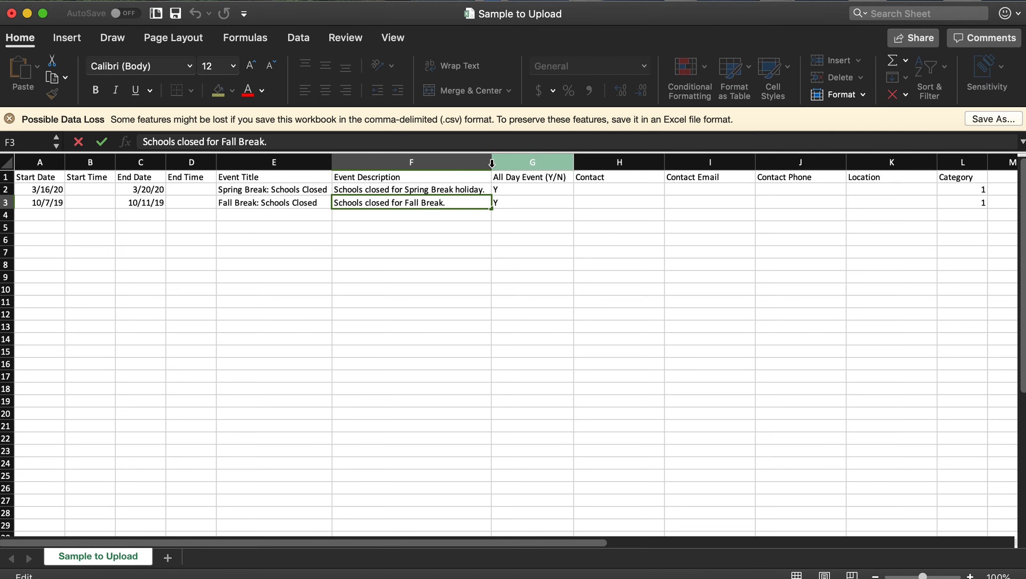
text(Mul)
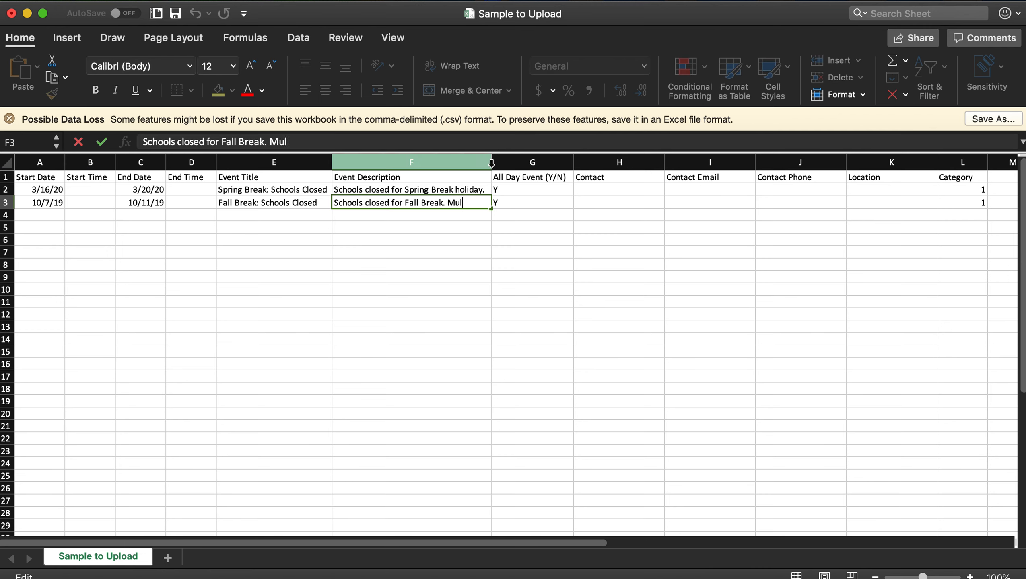
text(tiple lines of texs)
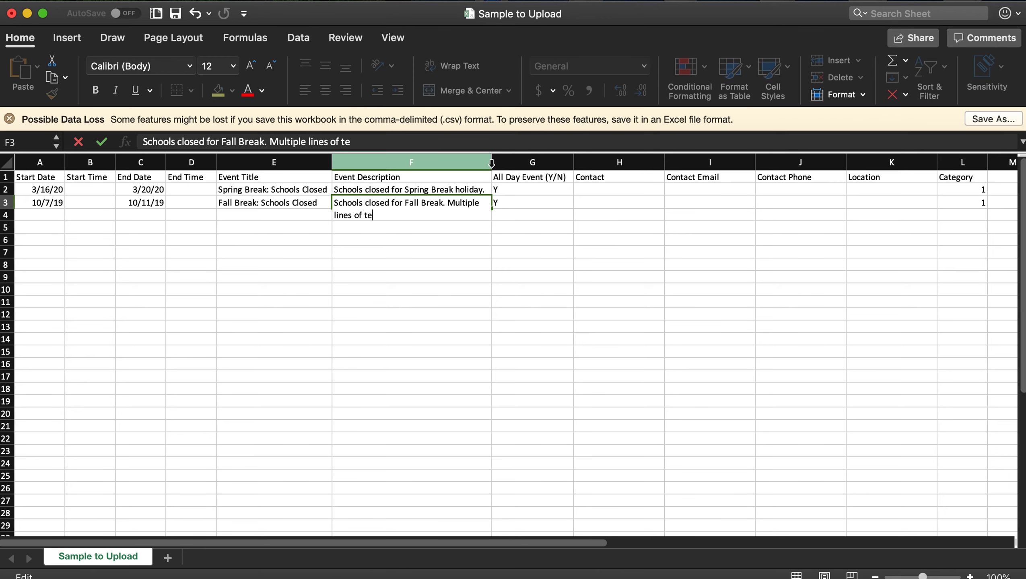
key(BackSpace)
text(t)
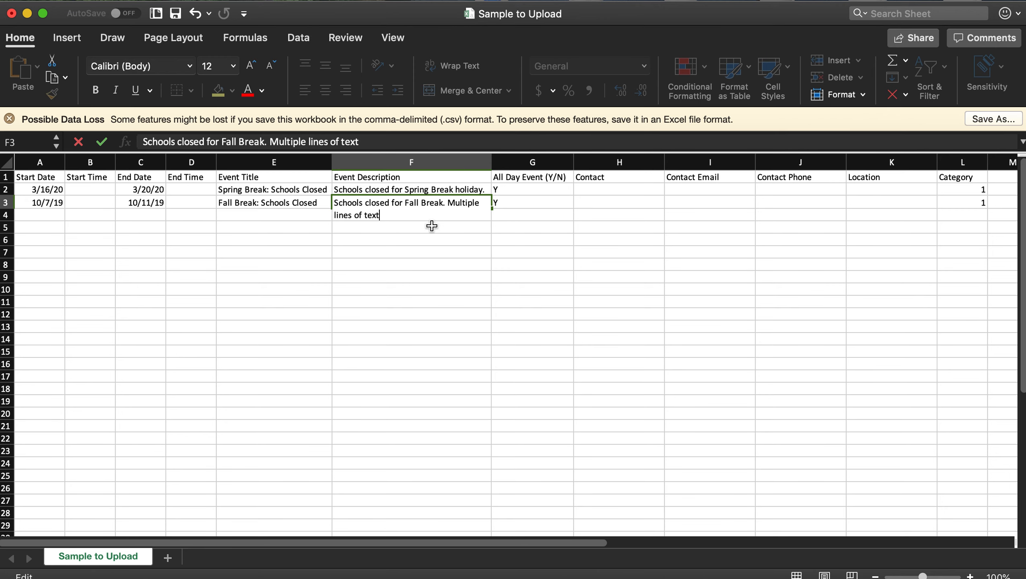
click(426, 320)
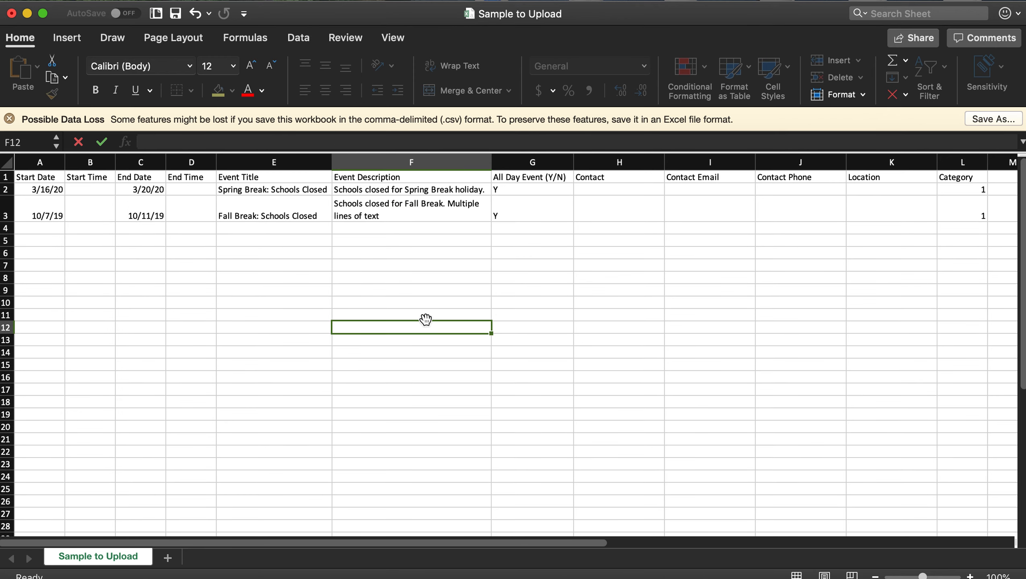
double_click(401, 215)
drag(401, 215, 449, 208)
key(BackSpace)
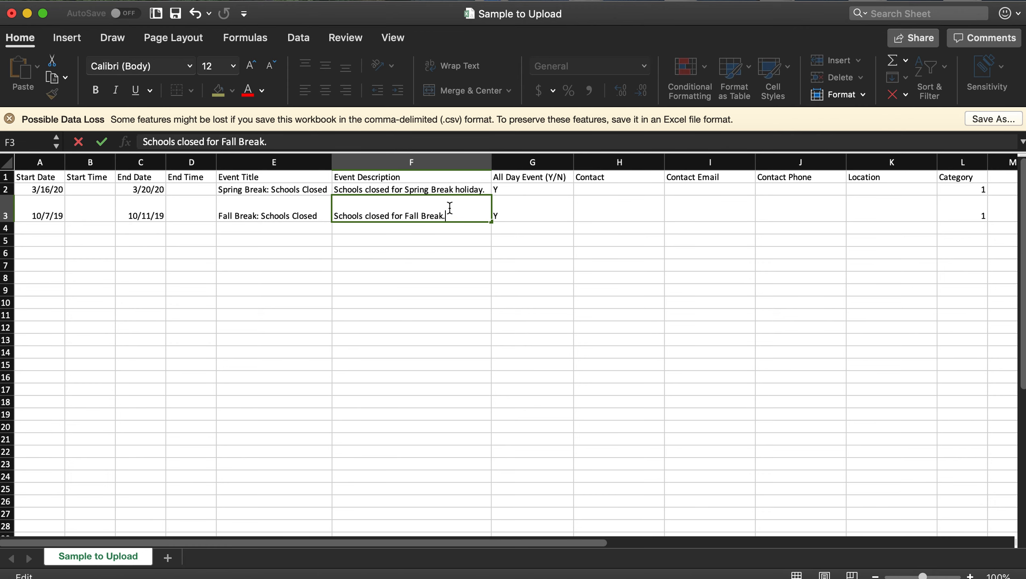
click(438, 377)
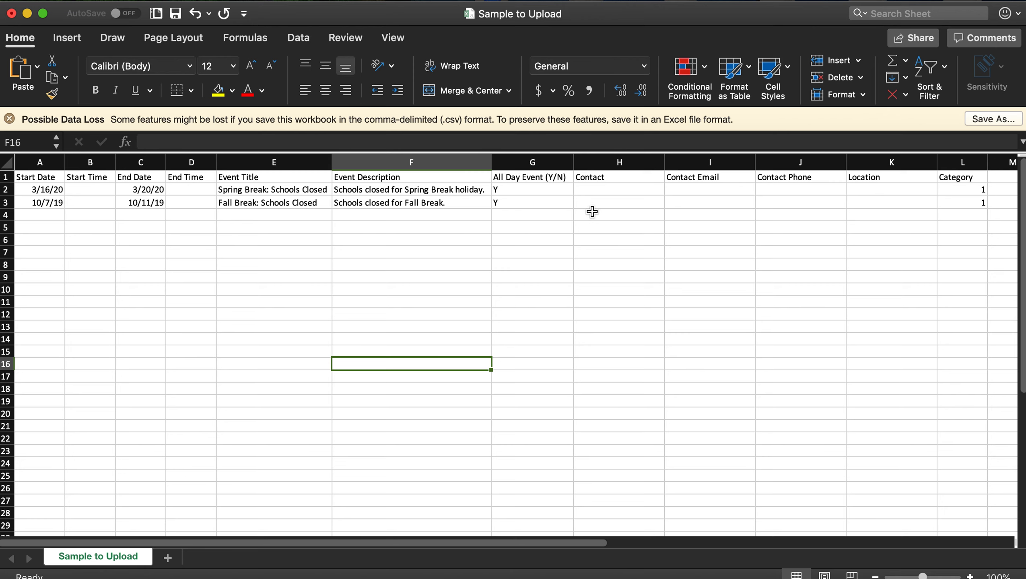
scroll(598, 210, right, 1)
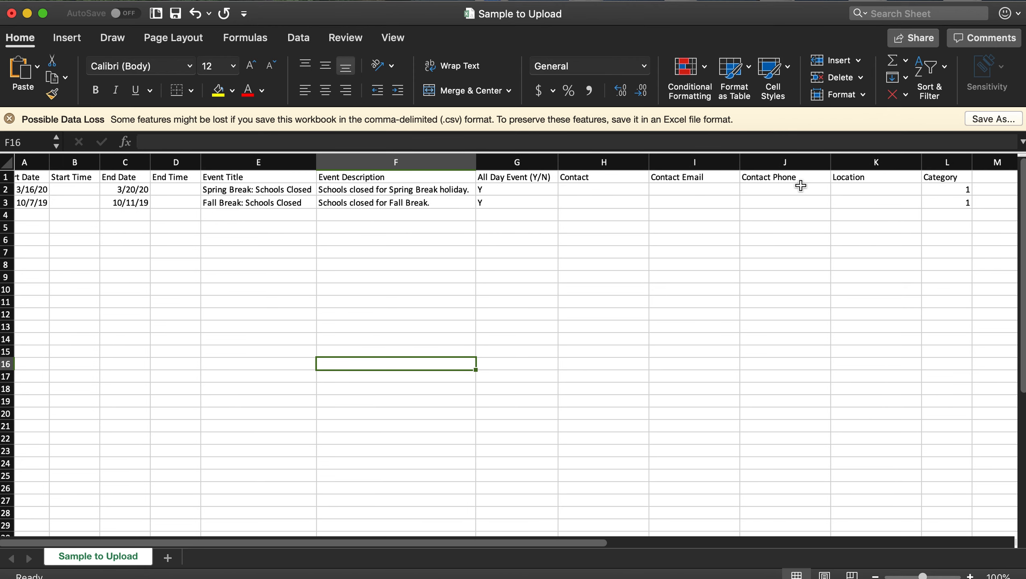
click(582, 190)
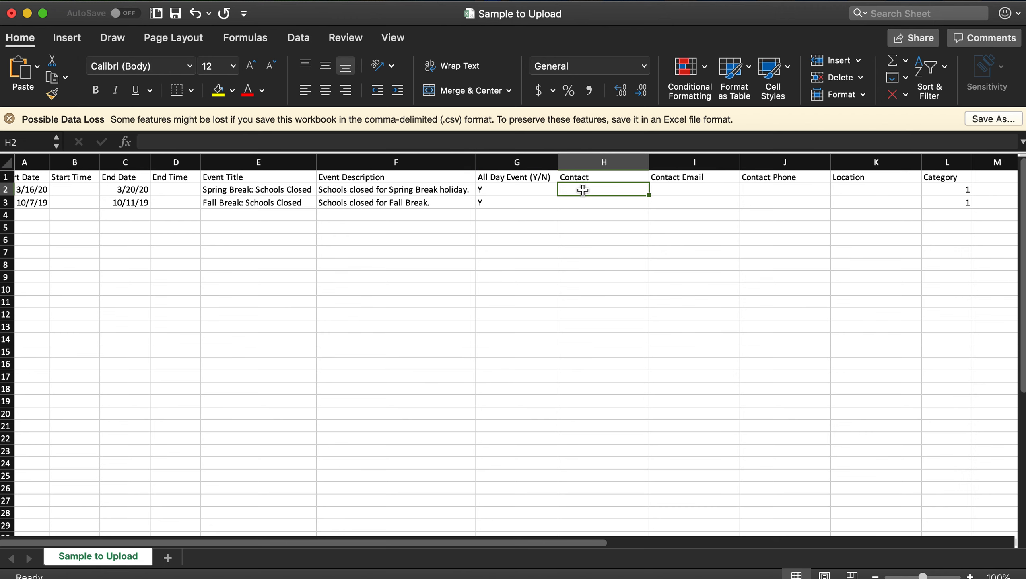
drag(583, 190, 767, 206)
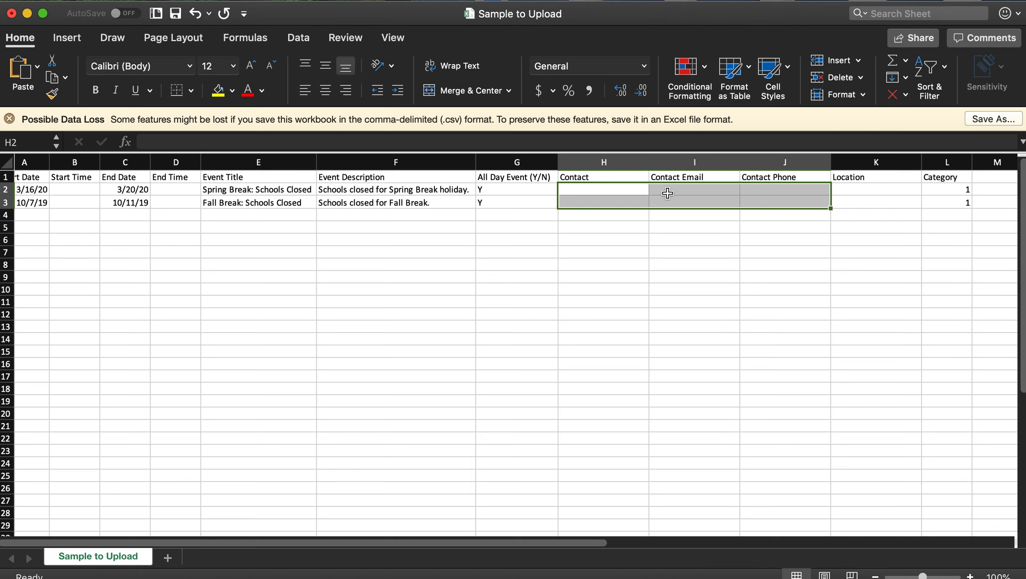
click(679, 189)
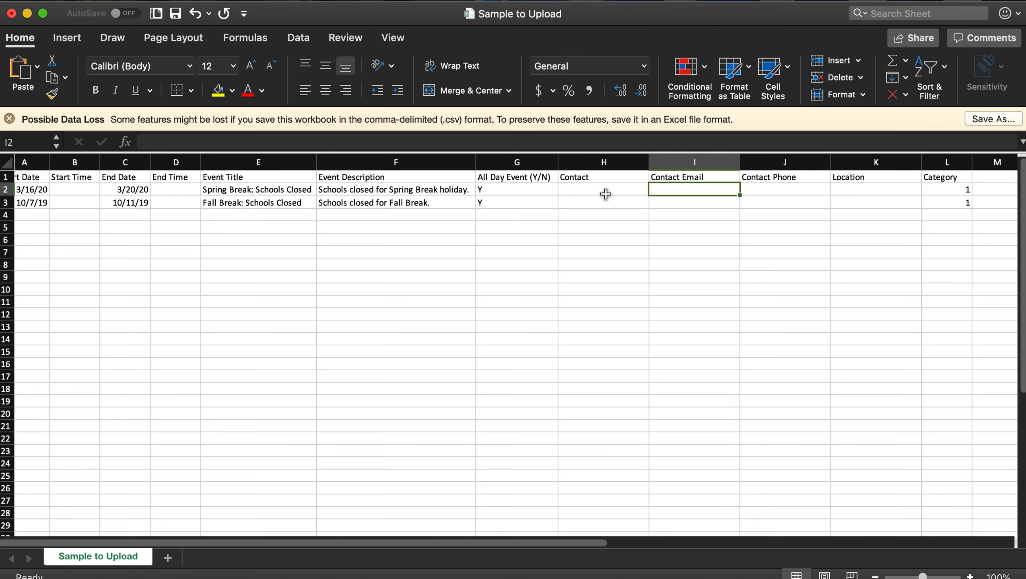
click(860, 187)
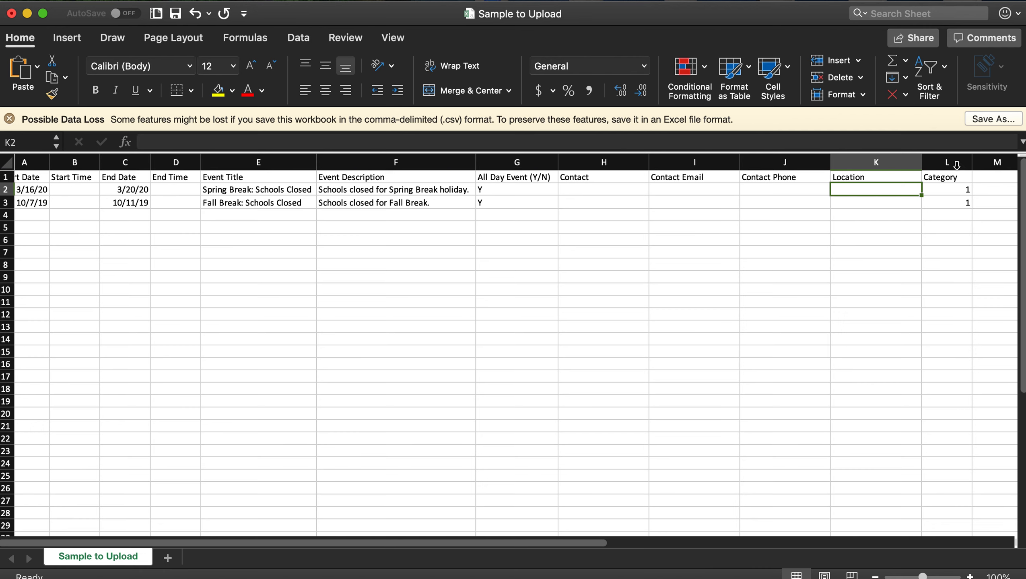
drag(949, 206, 946, 164)
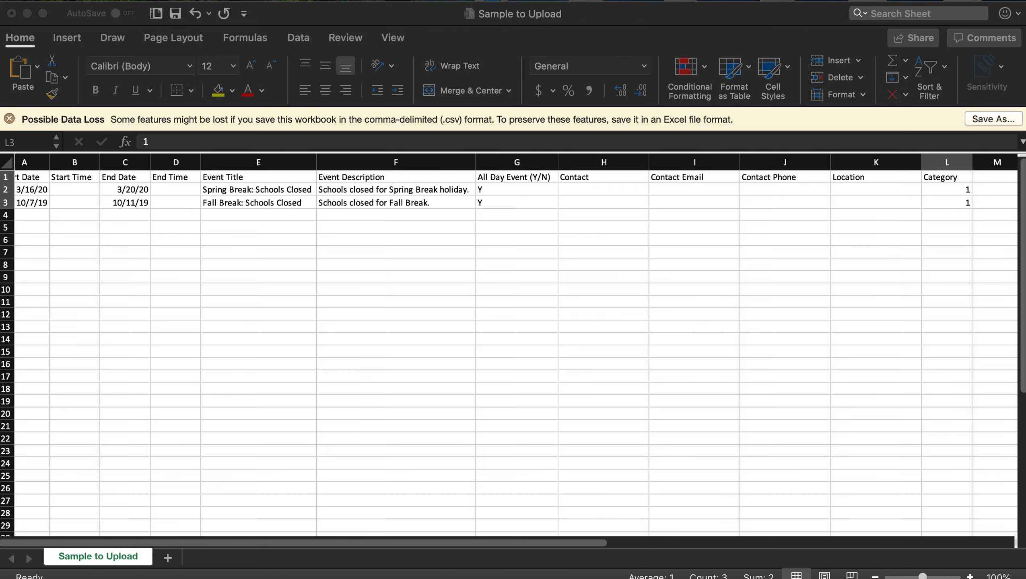
drag(2, 65, 737, 29)
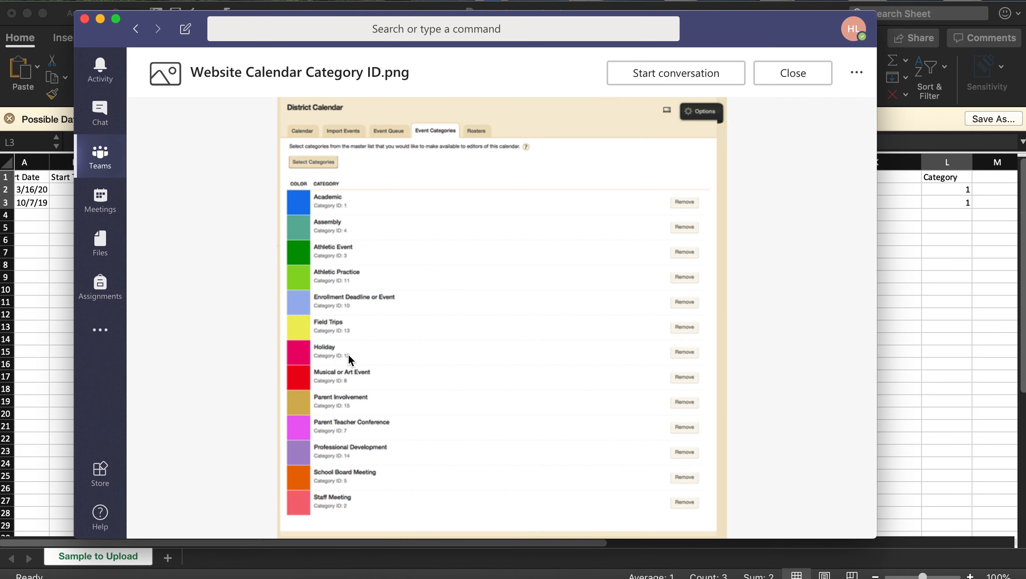
- Set Category to 12 for both the Spring Break and Fall Break events (cells L2, L3)
click(84, 19)
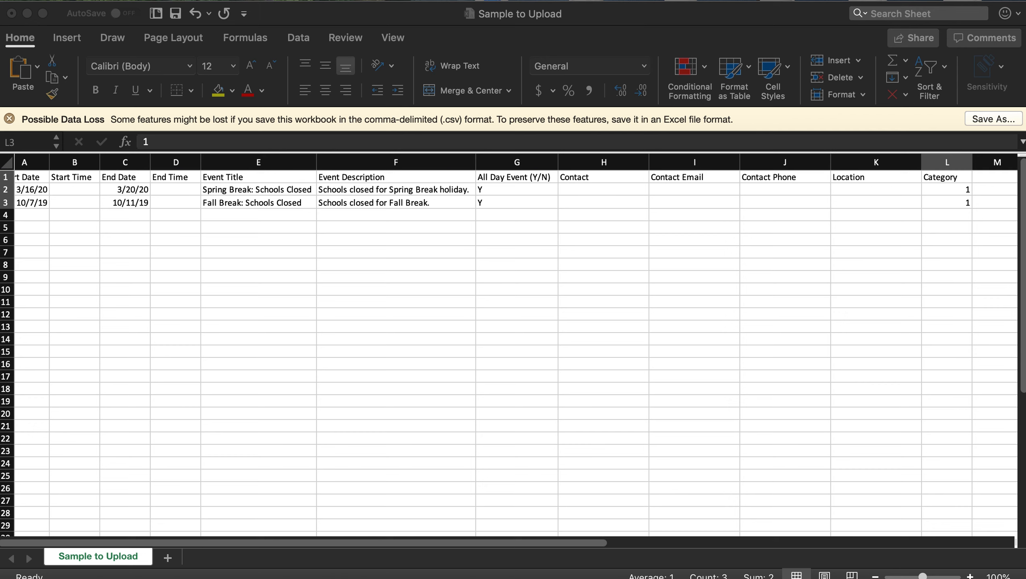
click(942, 191)
text(12)
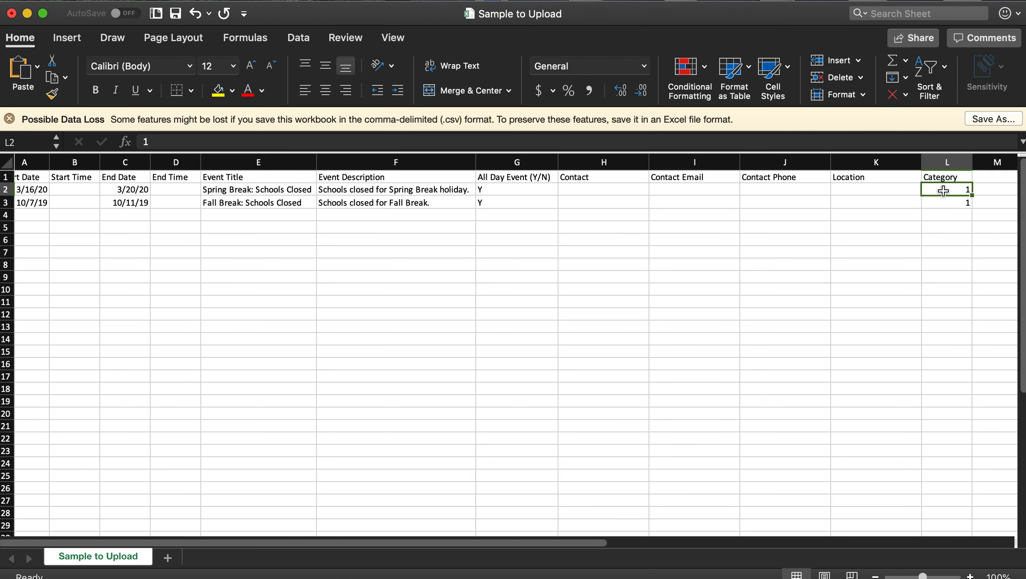
click(945, 203)
text(12)
click(865, 211)
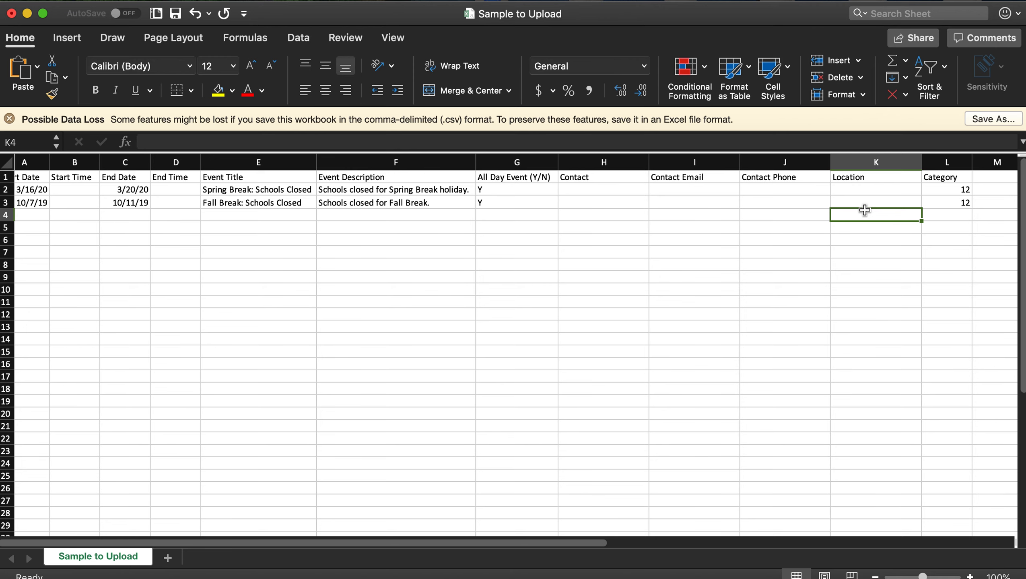
scroll(582, 212, left, 1)
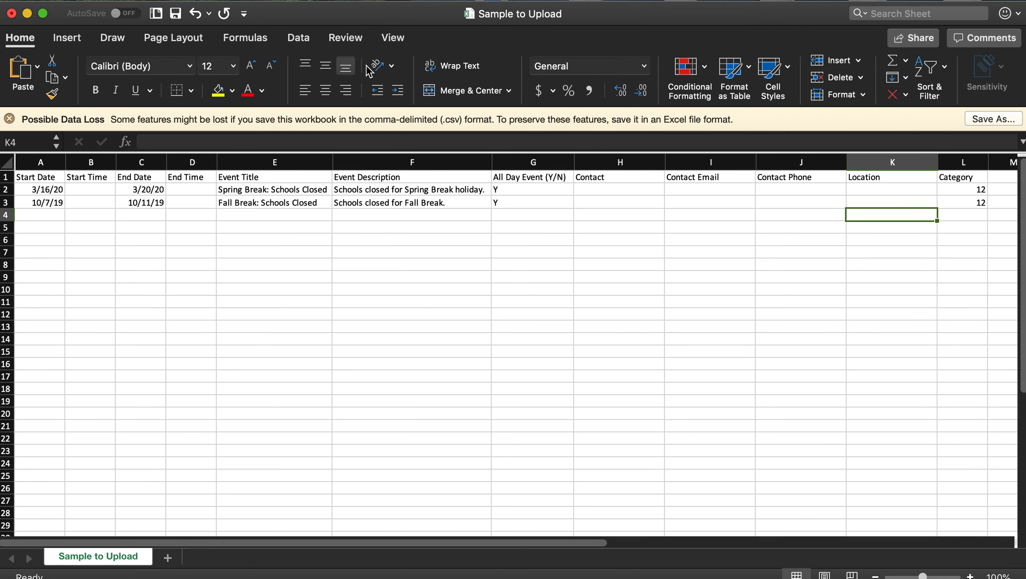
- Save as Sample to Upload.csv on the Desktop, replacing the old copy, and return to Blackboard
click(95, 1)
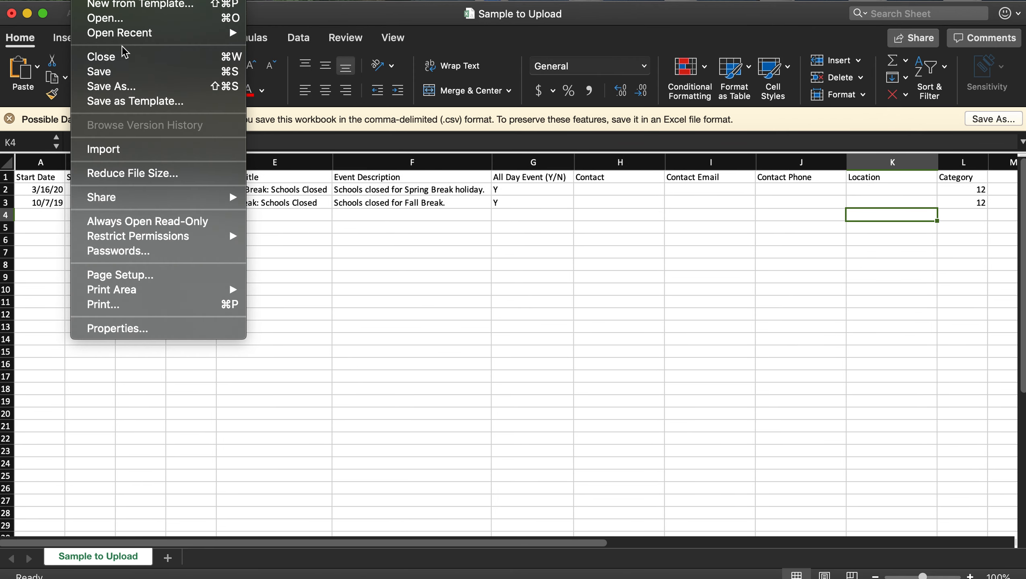
click(124, 87)
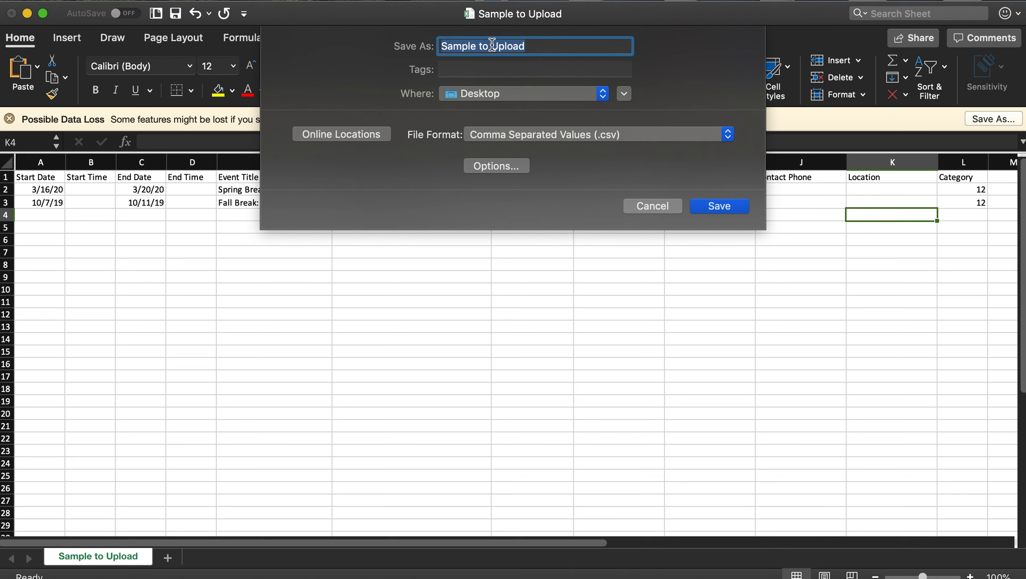
click(699, 204)
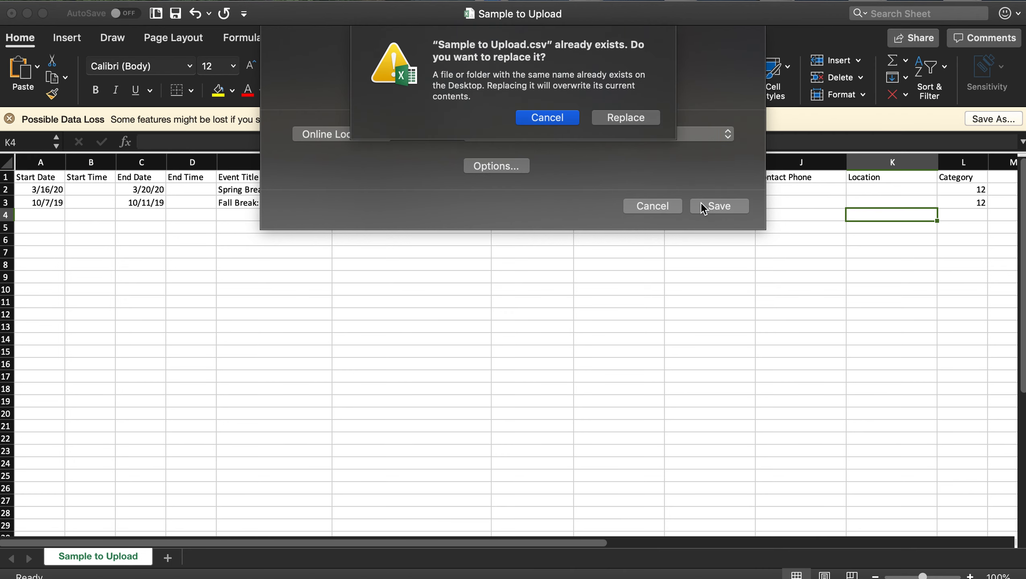
click(612, 126)
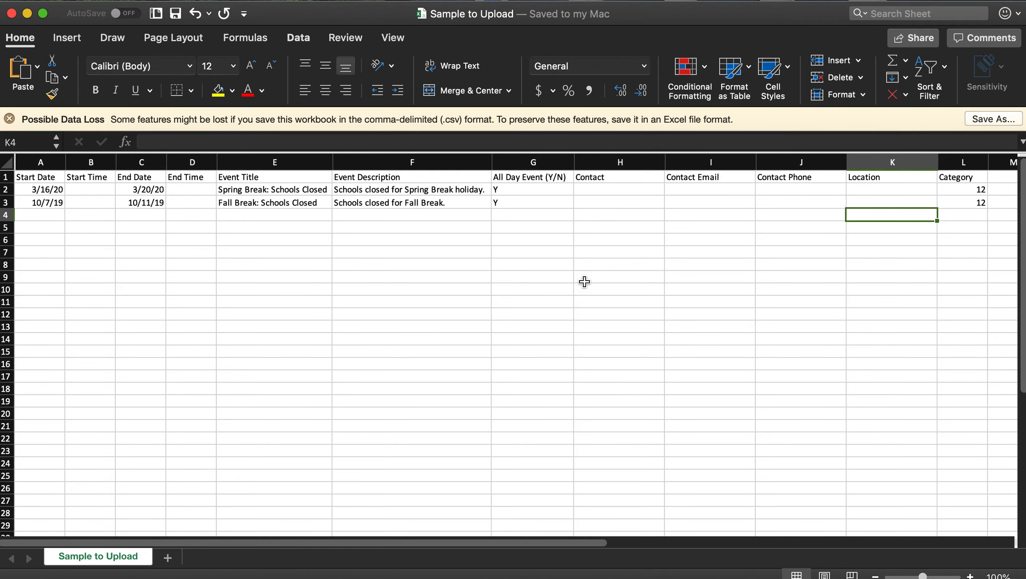
key(ctrl+Up)
click(359, 146)
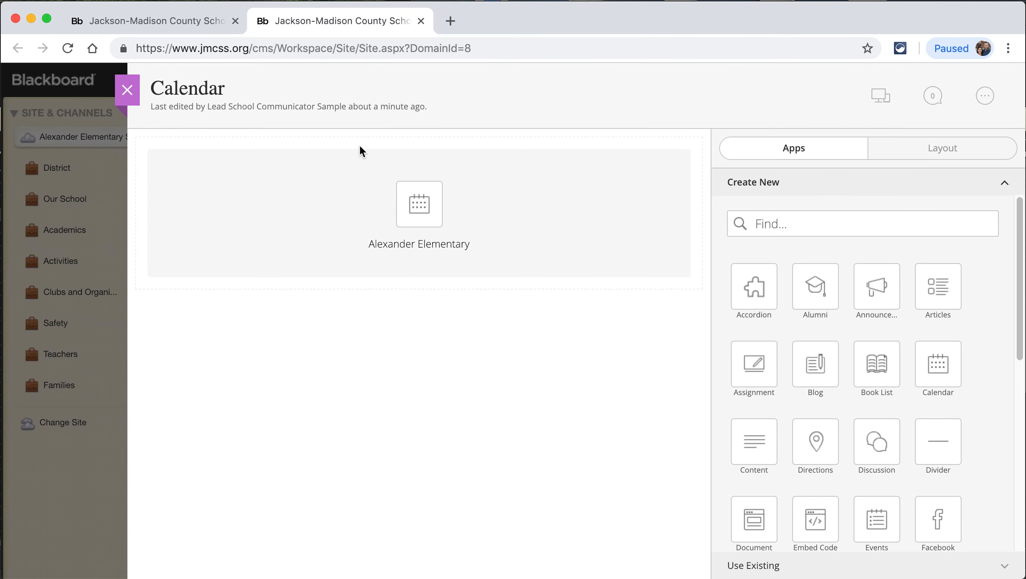
- Open the Alexander Elementary calendar app for editing and browse its January 2019 events
drag(147, 89, 237, 84)
click(238, 84)
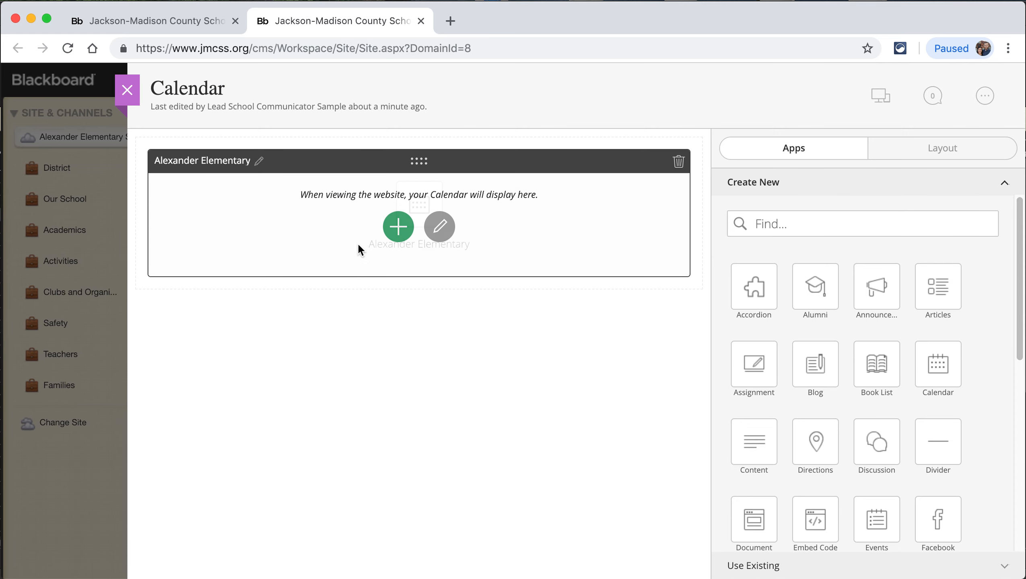
click(440, 228)
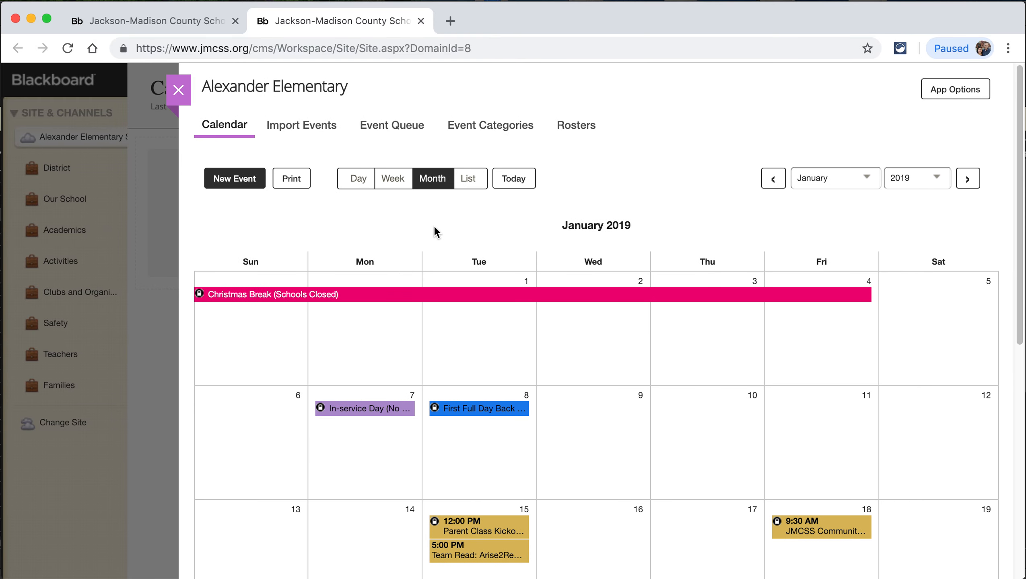
scroll(620, 407, down, 2)
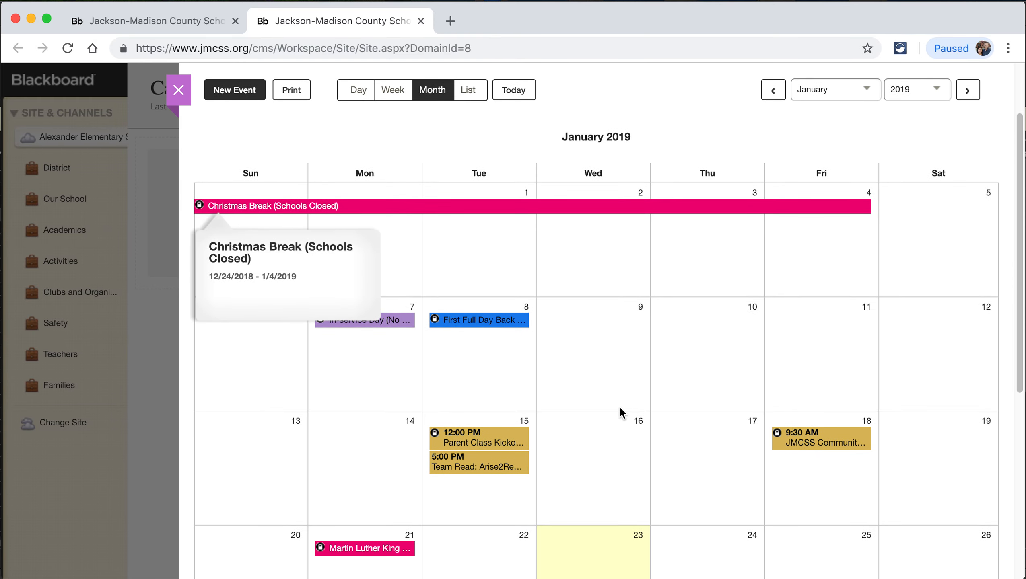
scroll(619, 406, down, 3)
scroll(619, 406, up, 5)
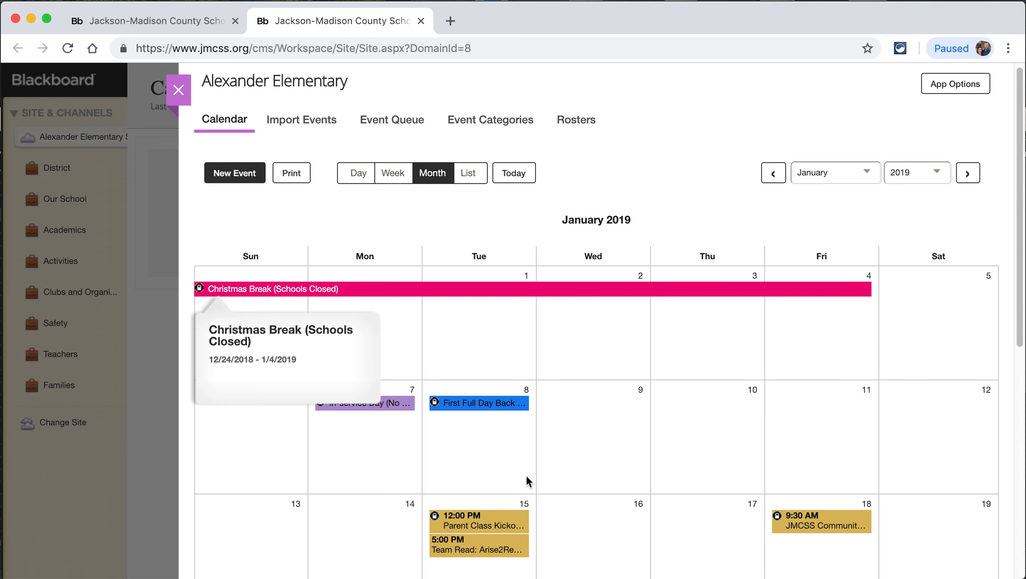
scroll(527, 481, down, 2)
mouse_move(527, 482)
scroll(503, 474, down, 2)
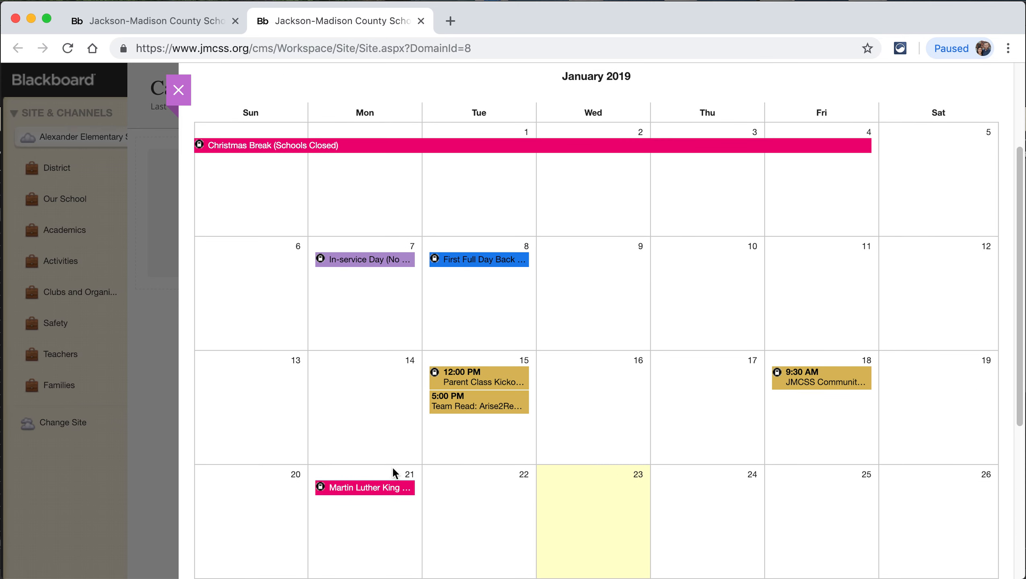
mouse_move(453, 387)
mouse_move(472, 260)
mouse_move(320, 262)
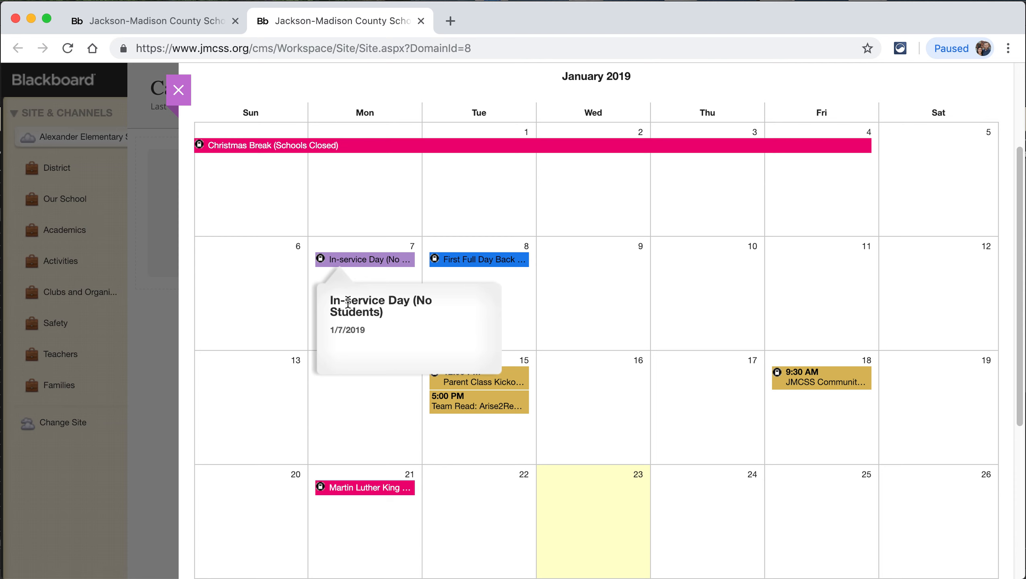
mouse_move(204, 149)
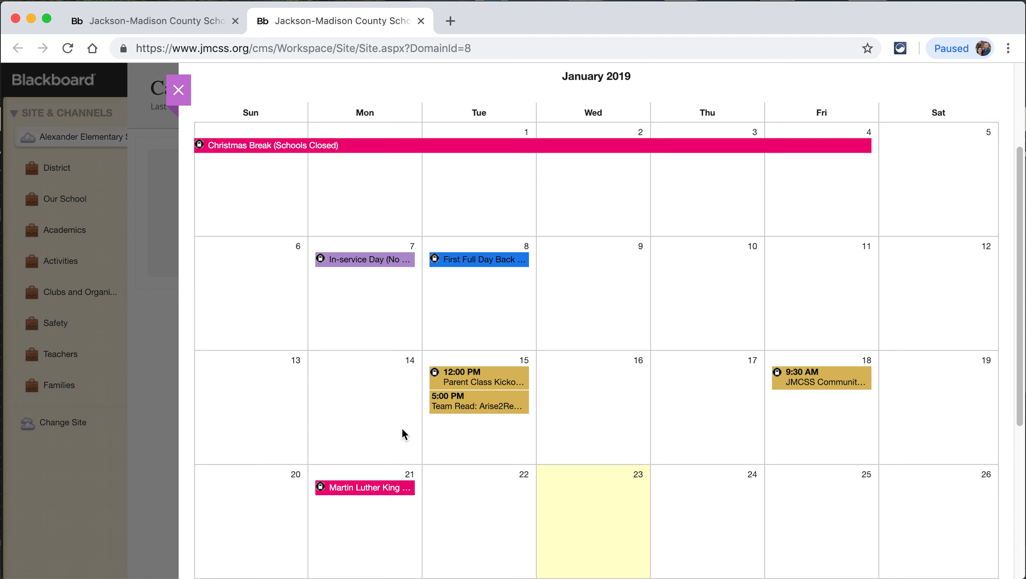
mouse_move(445, 405)
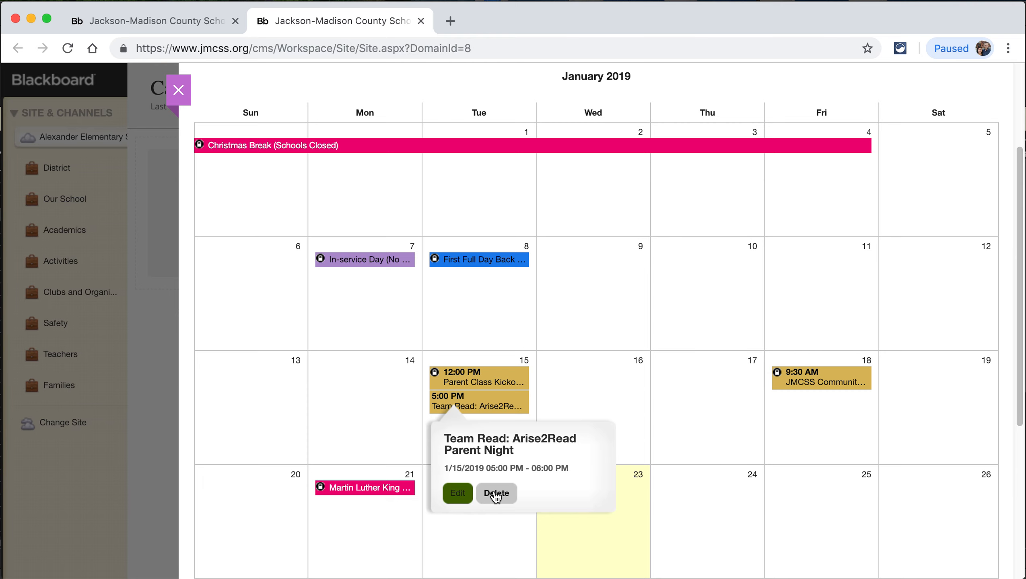
- Inspect the Team Read event's Location and Contact details, then cancel without saving
click(458, 494)
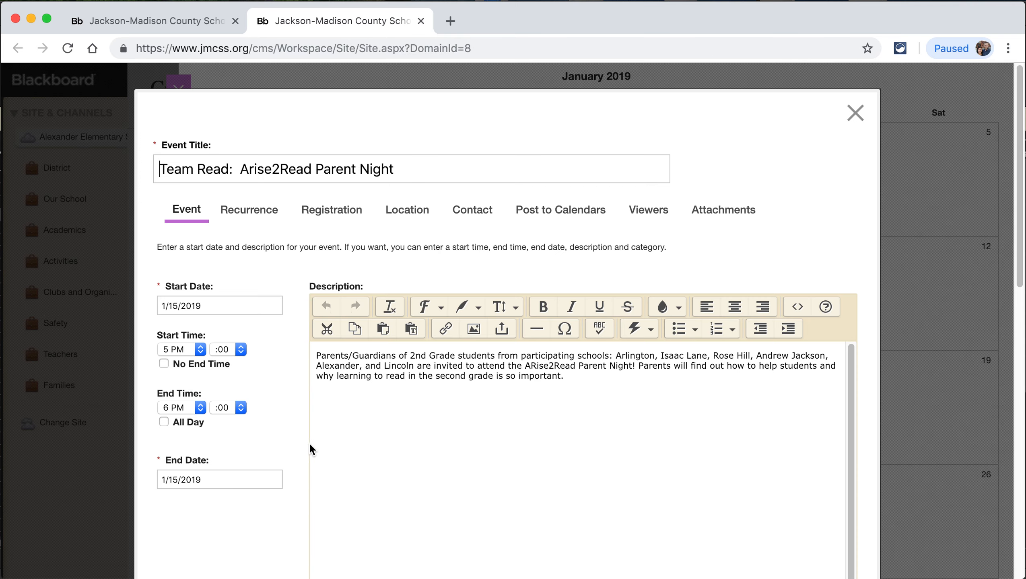
scroll(303, 454, down, 5)
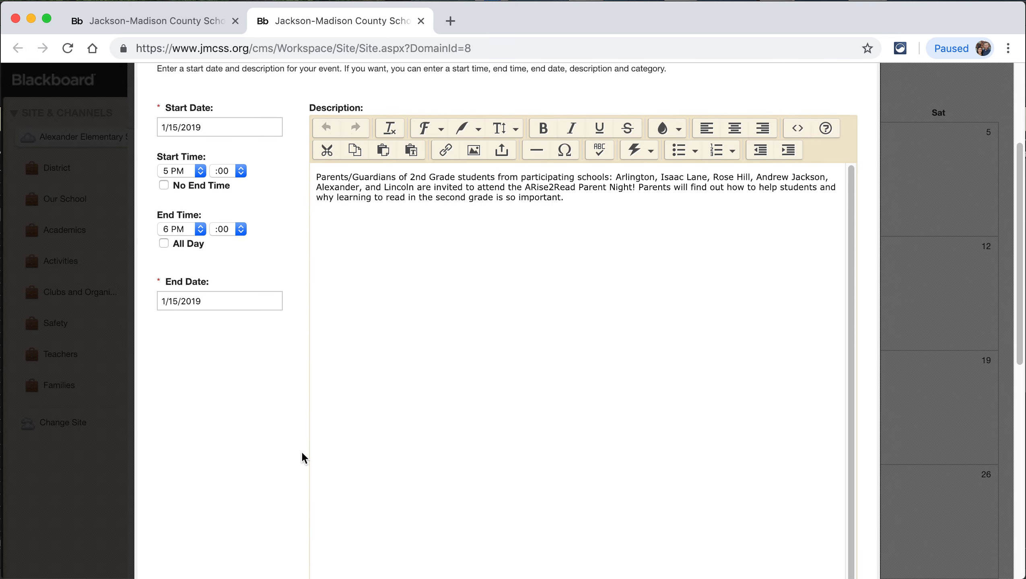
scroll(303, 454, down, 5)
scroll(303, 454, up, 10)
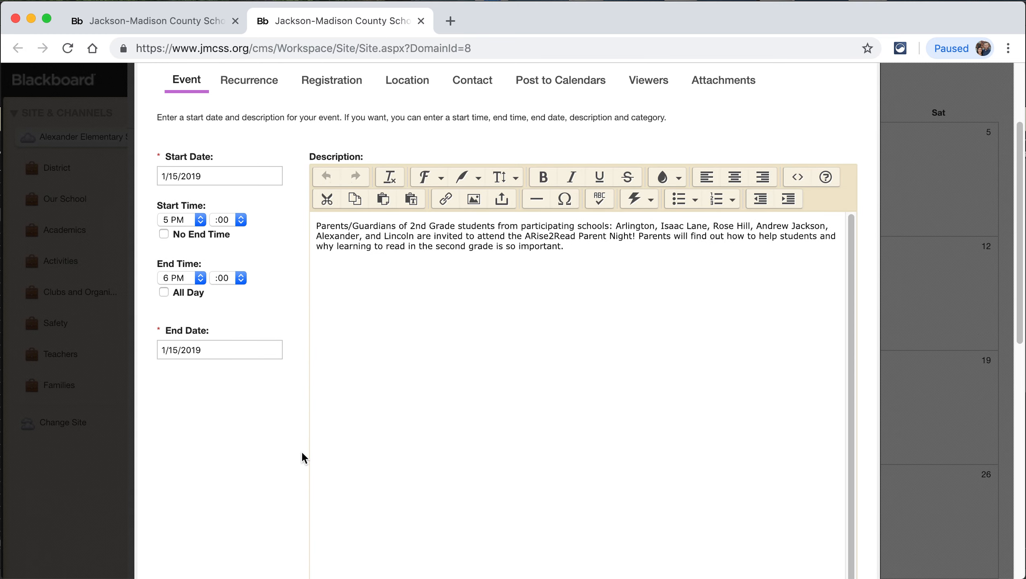
scroll(302, 454, up, 3)
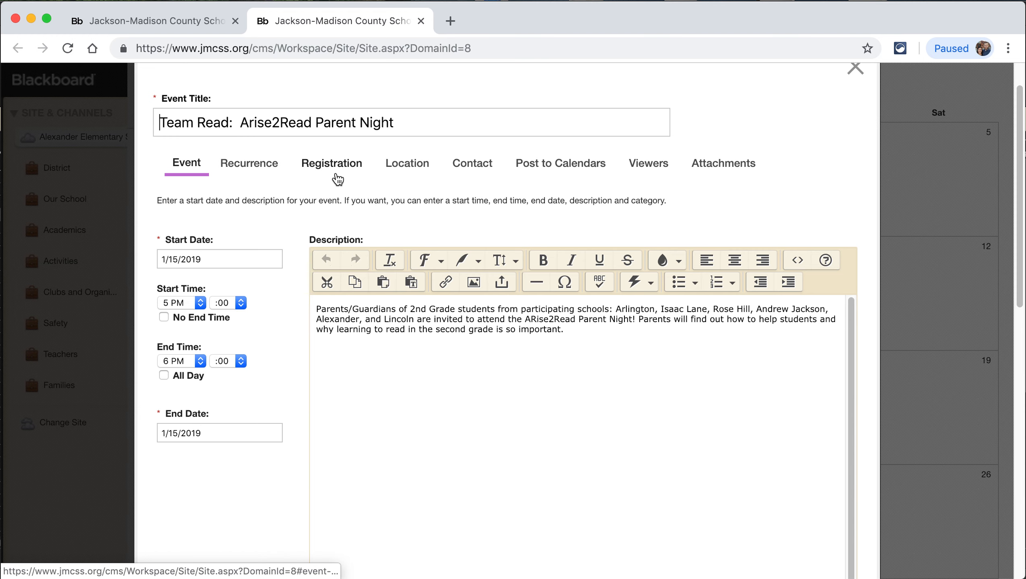
click(407, 165)
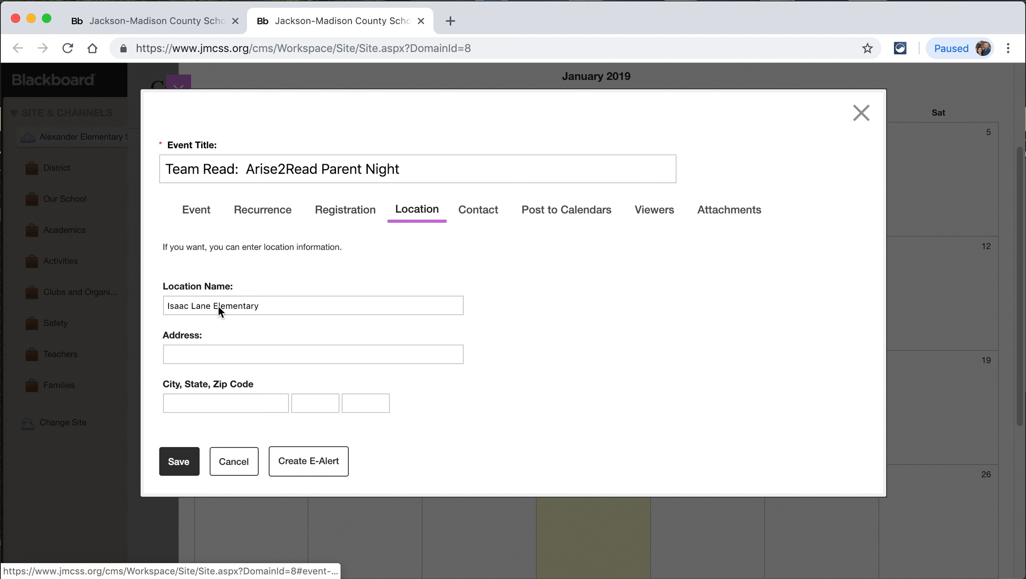
click(501, 217)
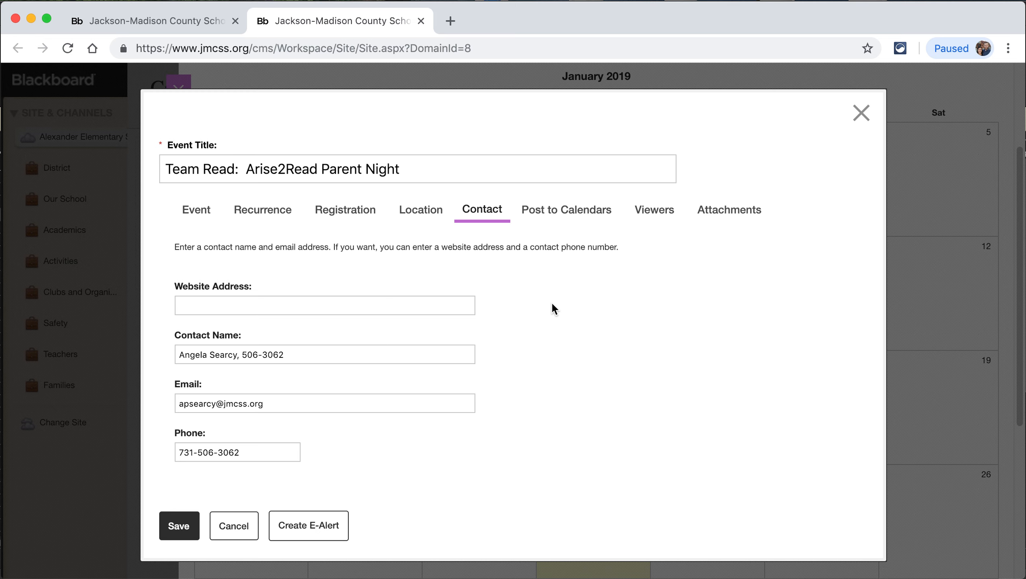
click(233, 529)
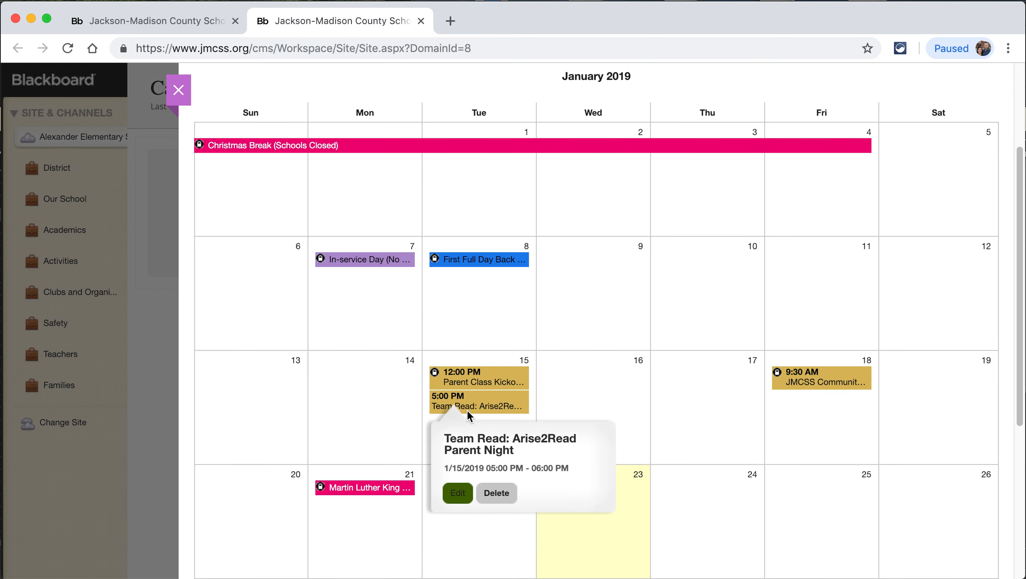
scroll(362, 429, up, 5)
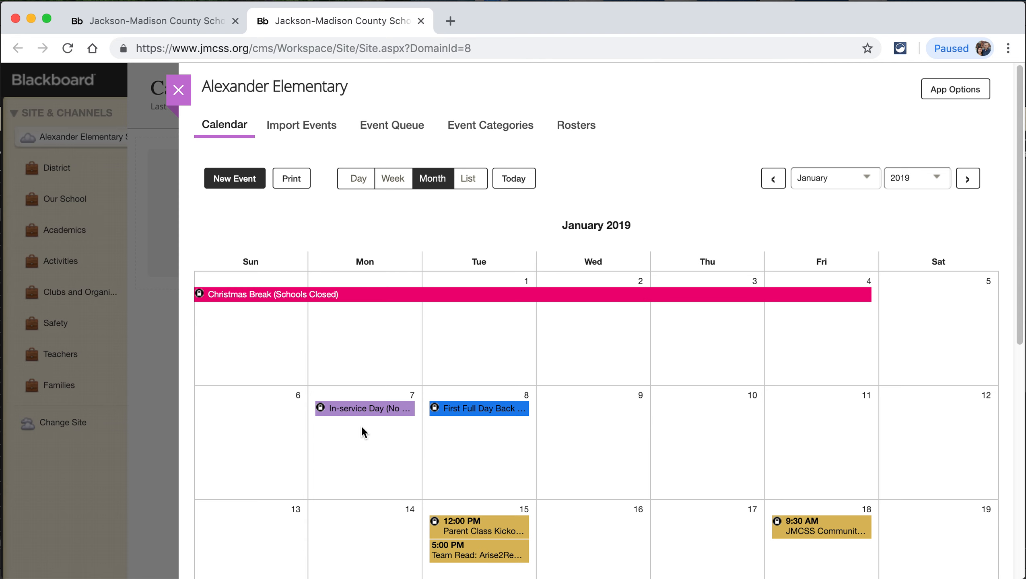
- Start a new event import and choose Sample to Upload.csv from the Desktop
click(312, 126)
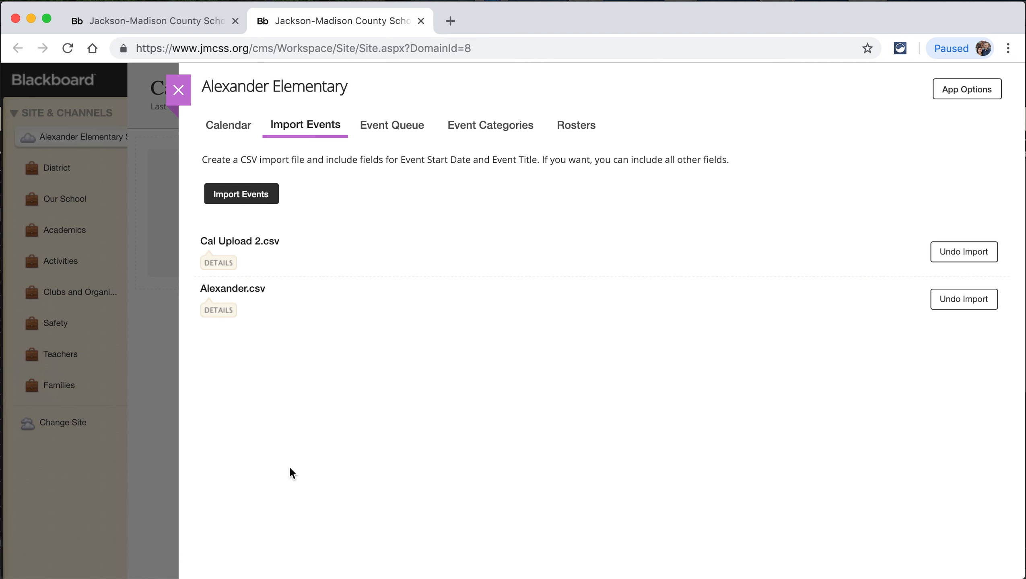
click(245, 197)
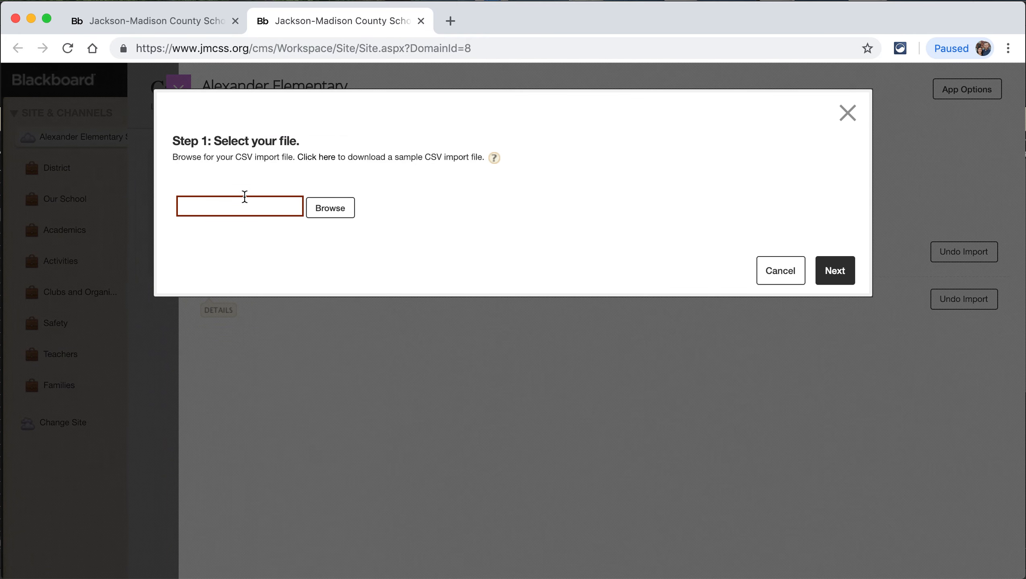
click(334, 208)
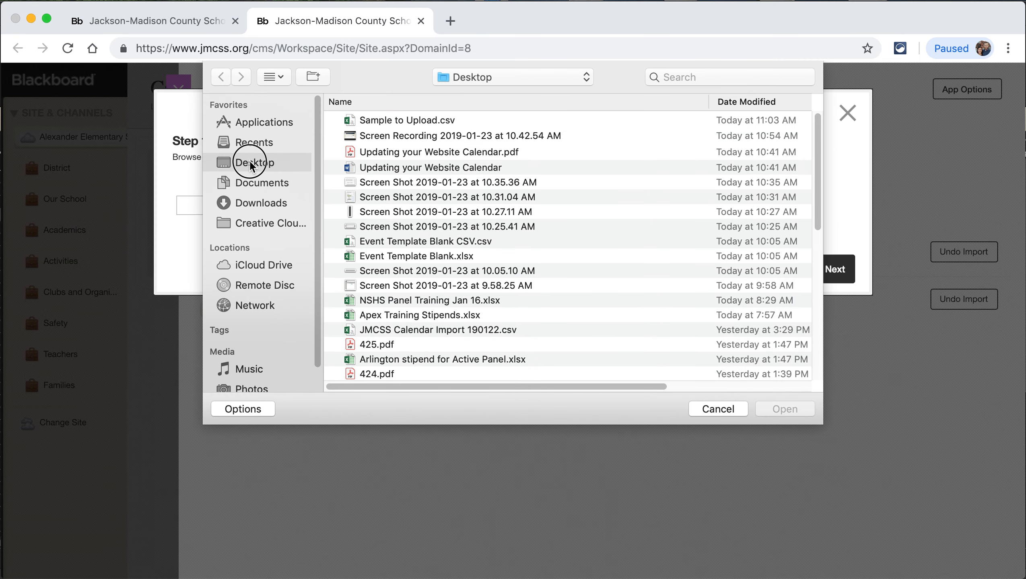
click(417, 121)
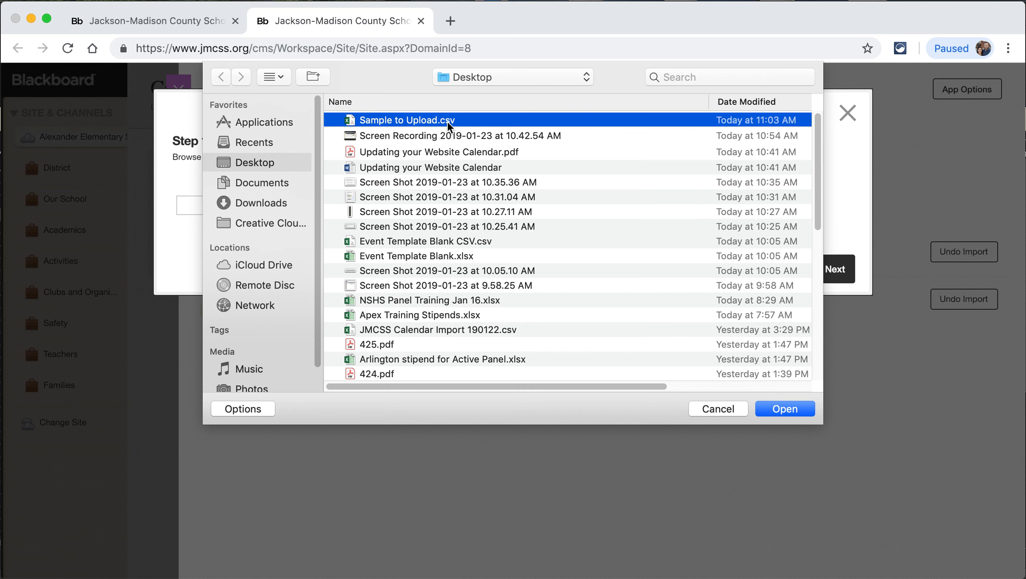
click(773, 409)
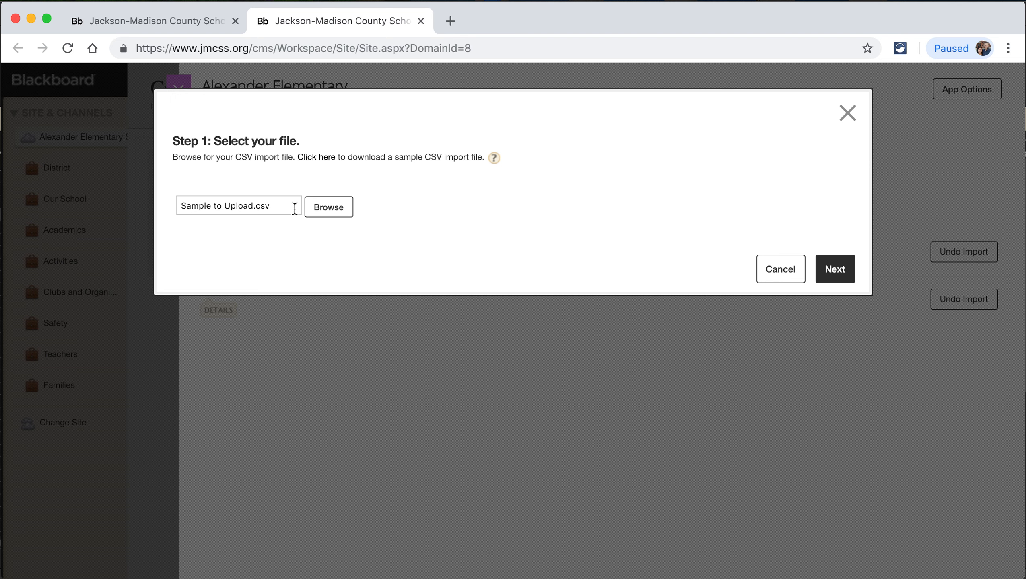
- Map the CSV fields with the saved Event.Template import mapping and advance to the preview
click(836, 280)
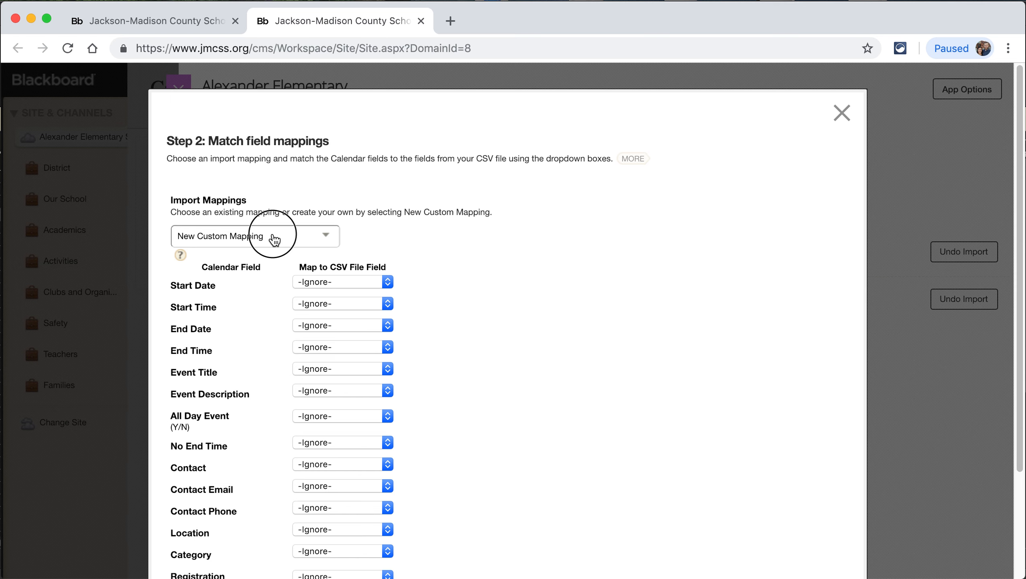
click(274, 238)
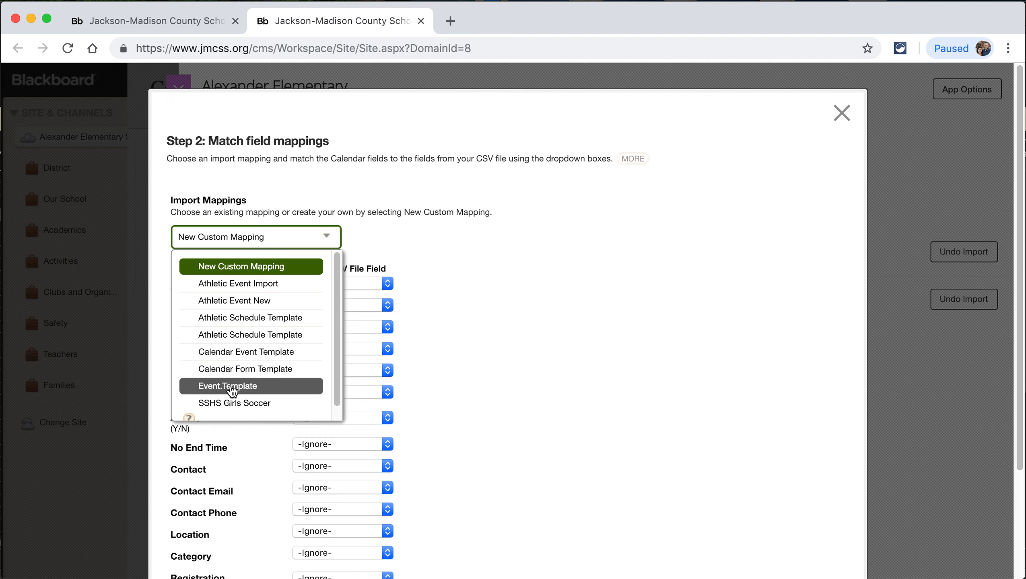
click(217, 389)
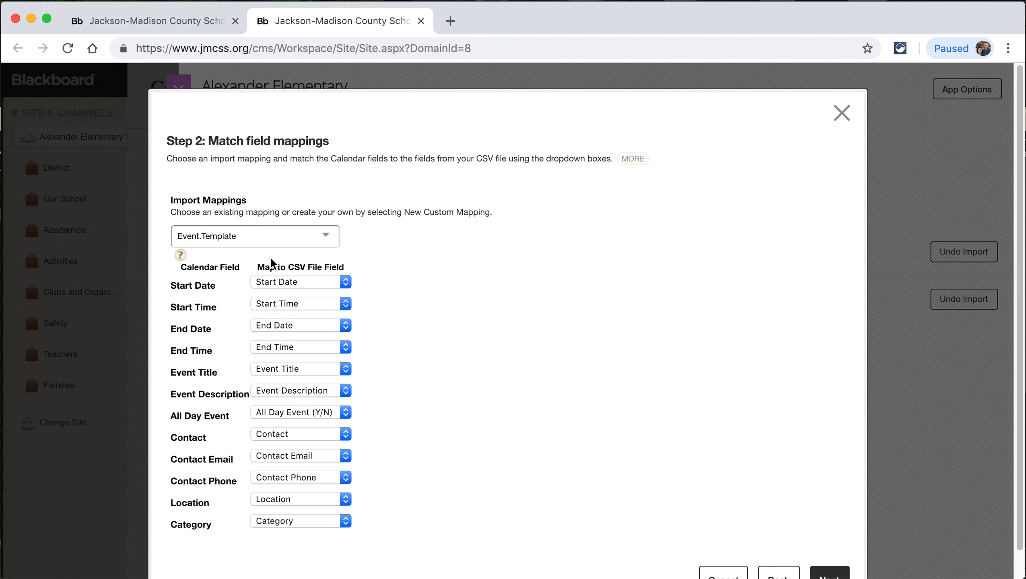
scroll(500, 499, down, 1)
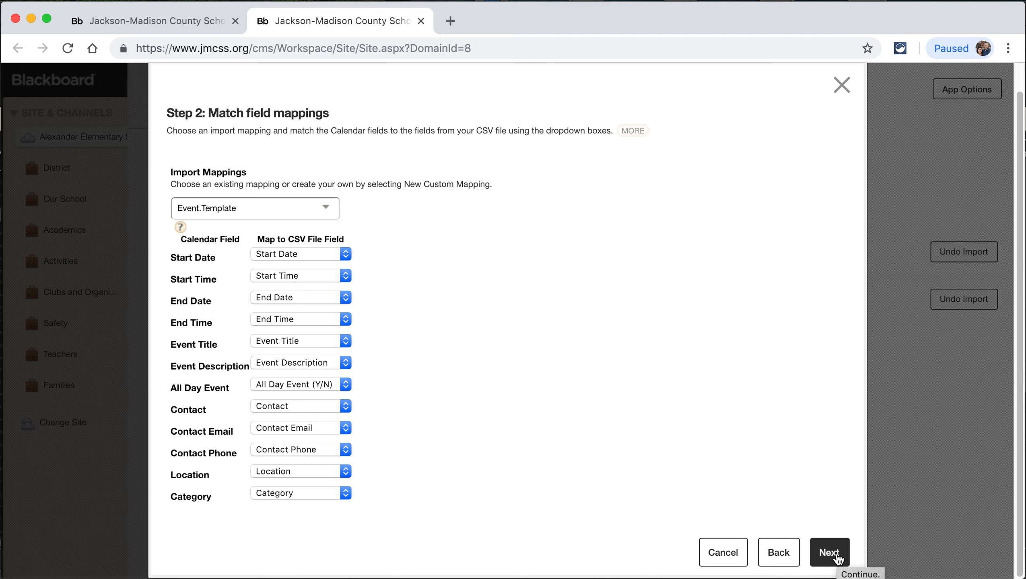
click(836, 560)
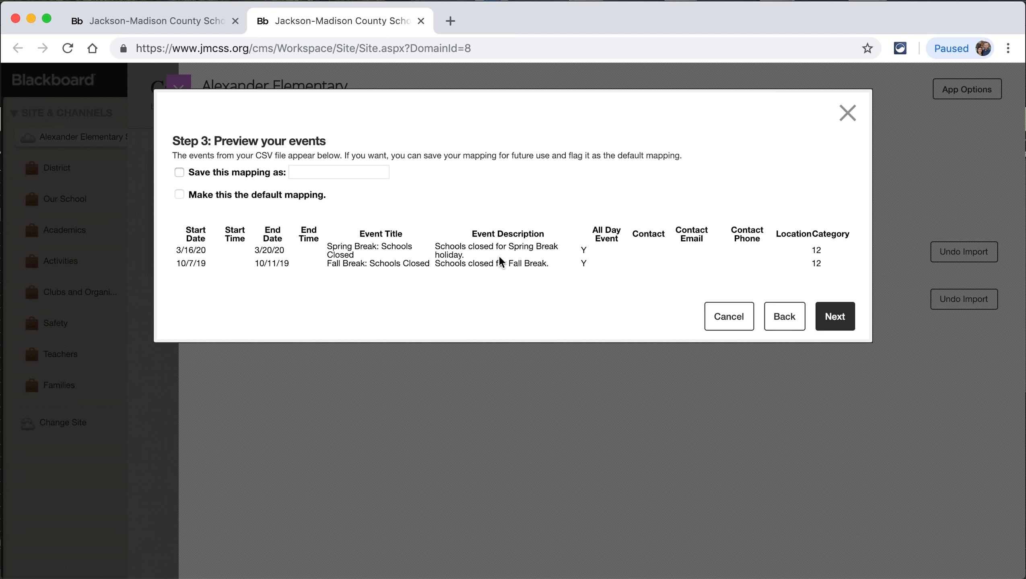
- Import both events with default viewing rights for all website visitors
click(843, 325)
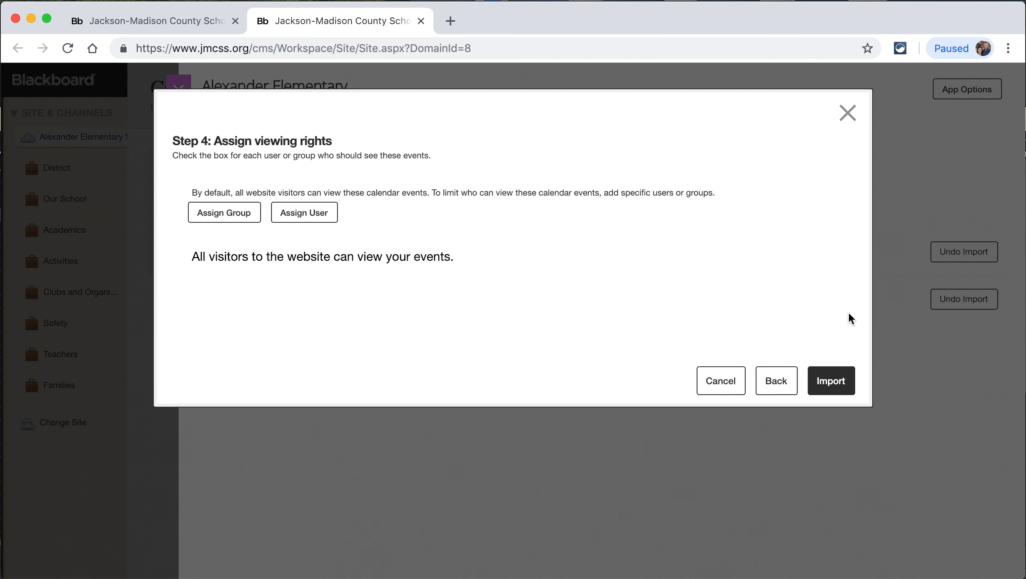
click(833, 386)
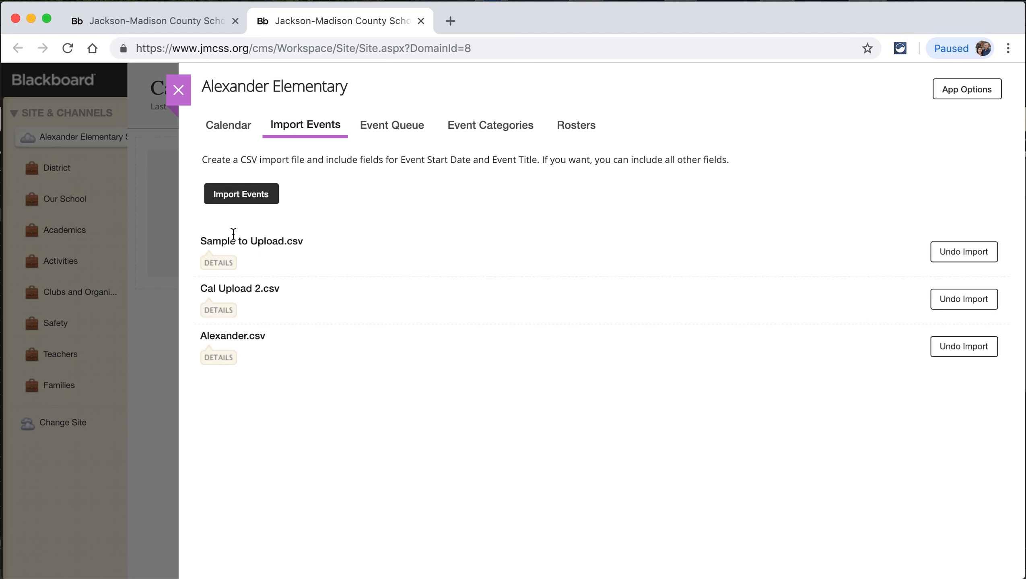
- Cancel undoing the Sample to Upload.csv import, then go to the school calendar showing January 2019
drag(199, 242, 321, 255)
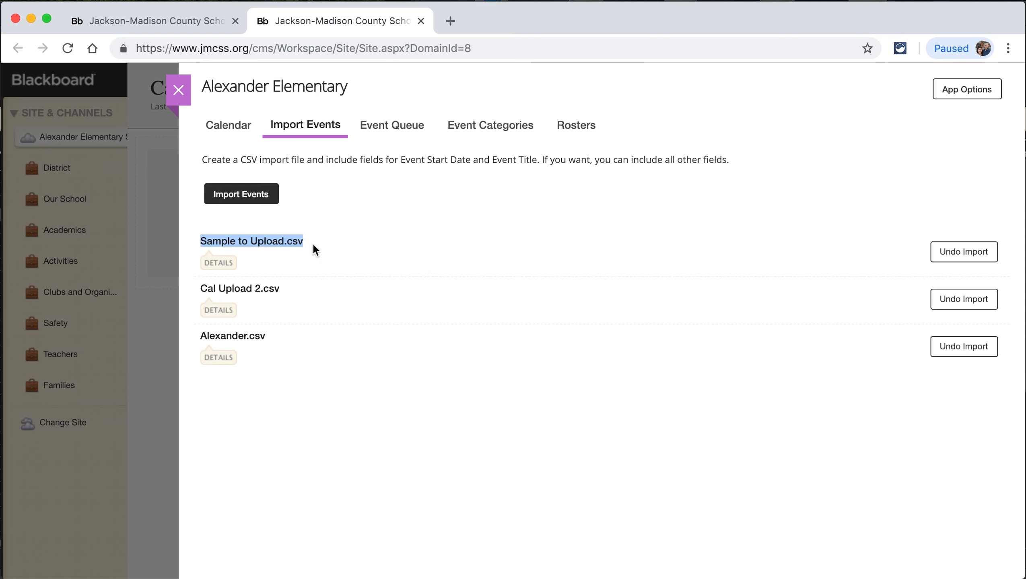
click(313, 246)
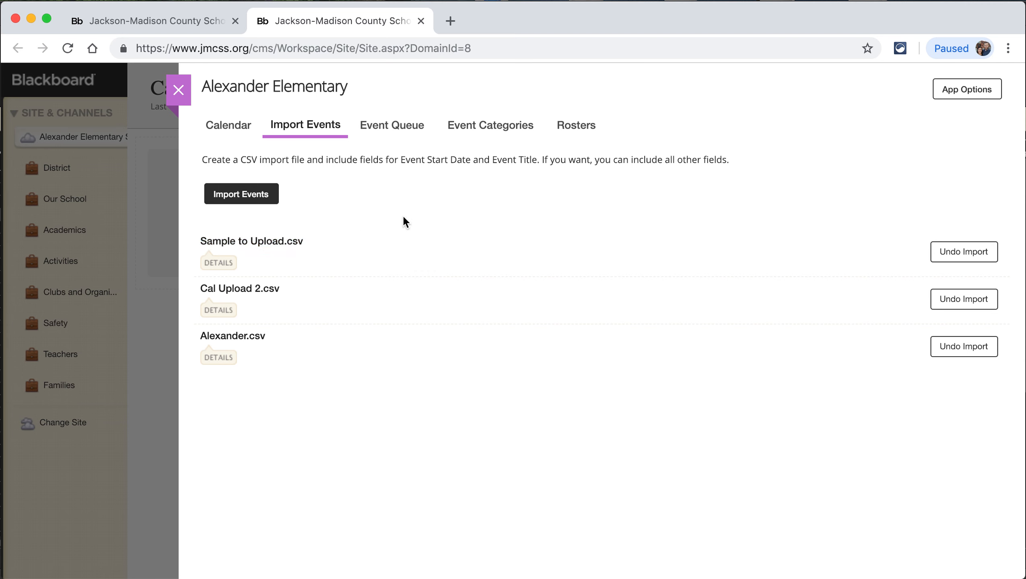
click(966, 254)
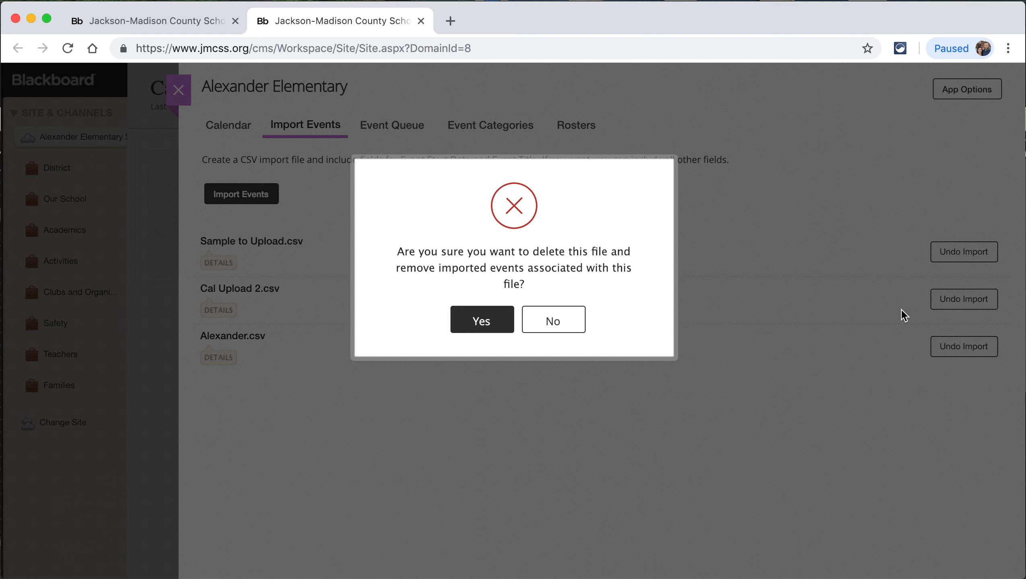
click(558, 323)
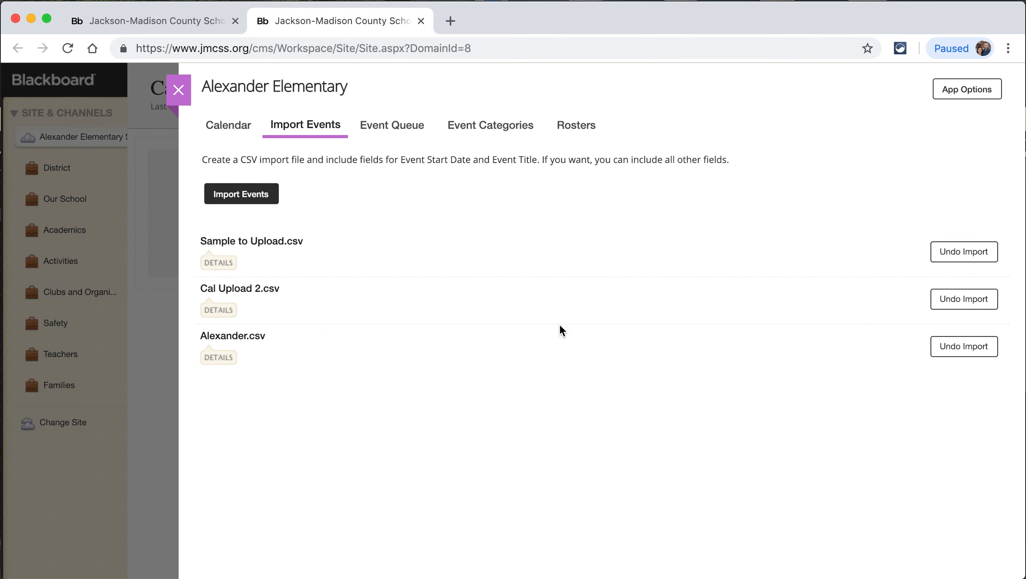
click(233, 125)
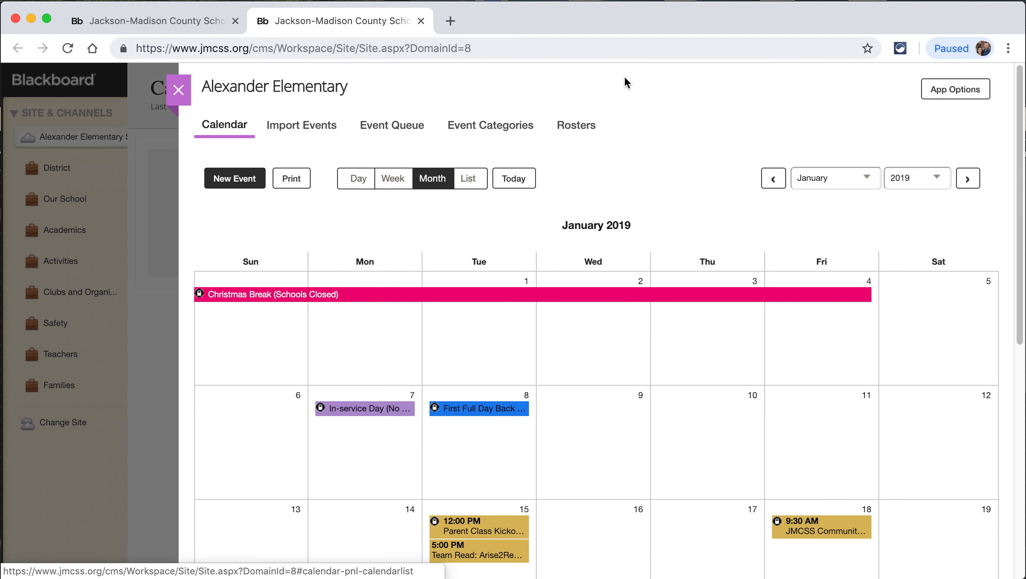
- Jump the calendar to October 2019 from the month list
click(843, 180)
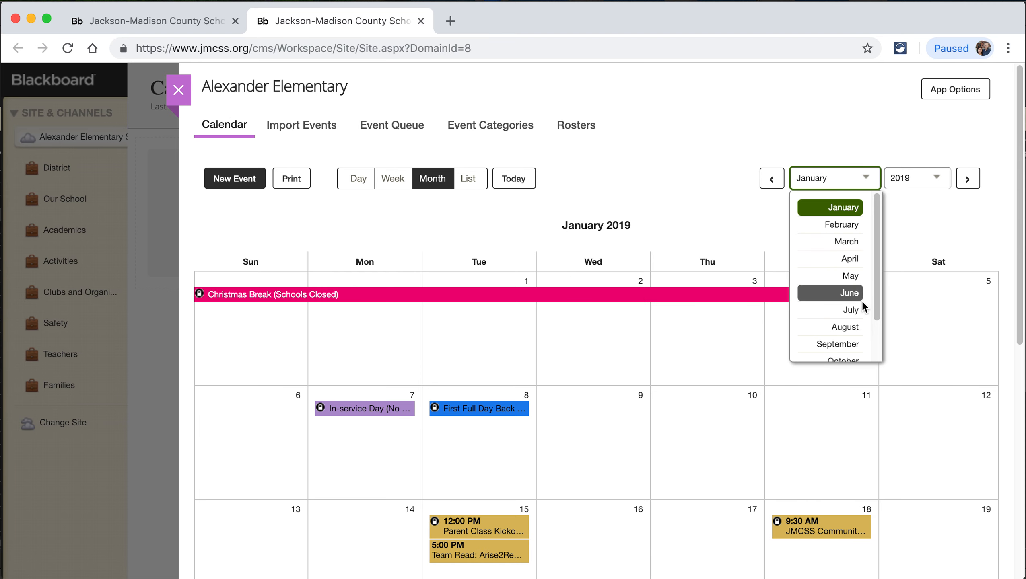
scroll(839, 342, down, 2)
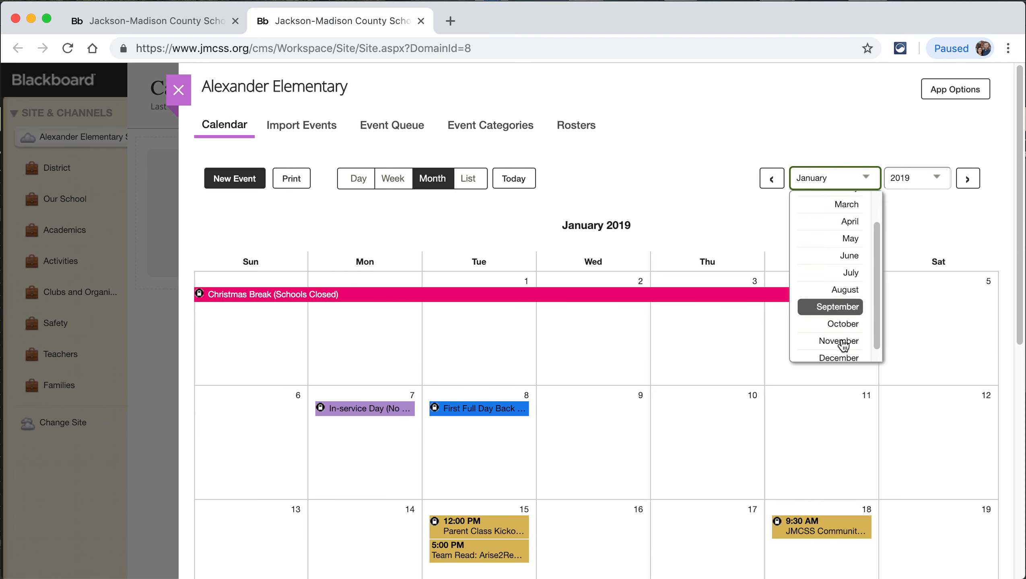
click(830, 325)
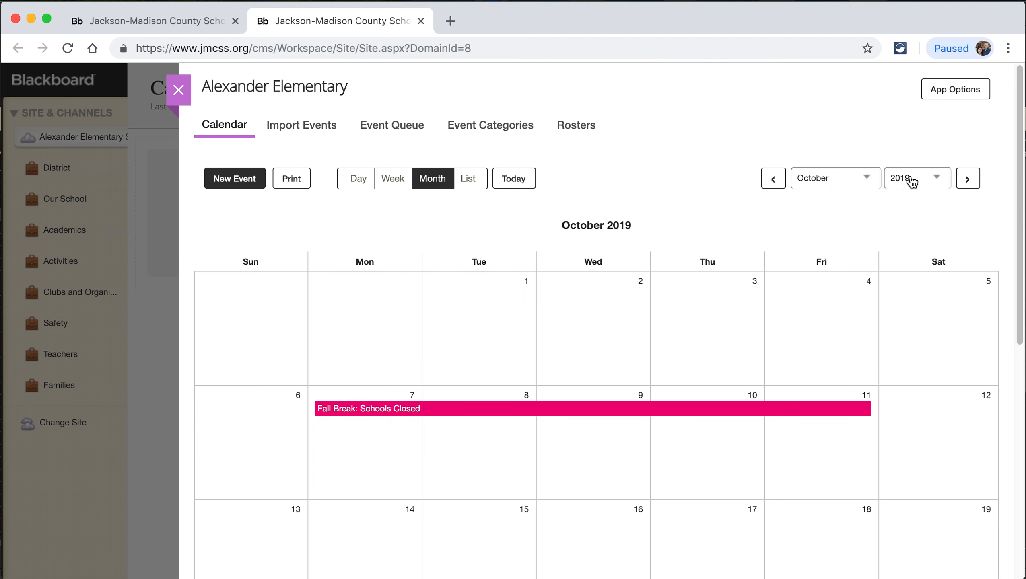
- Check the Fall Break: Schools Closed event details, spanning October 7–11, then close the popup
click(383, 412)
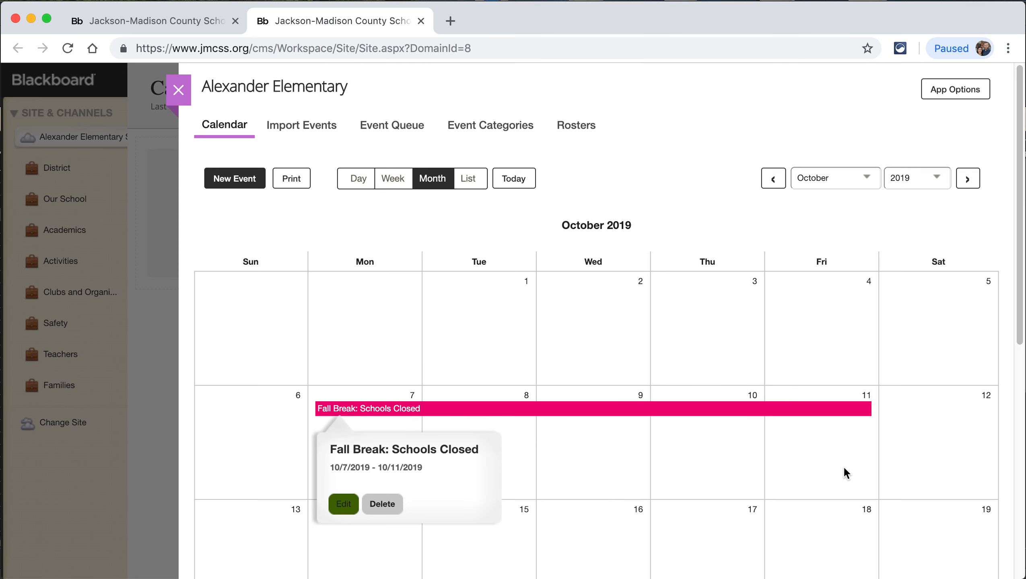
scroll(757, 470, down, 1)
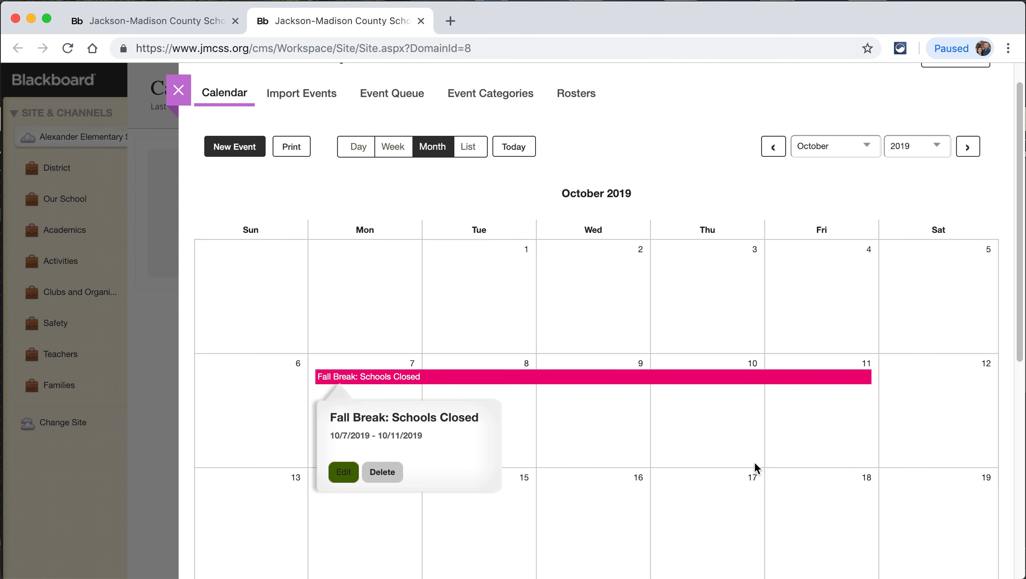
click(629, 418)
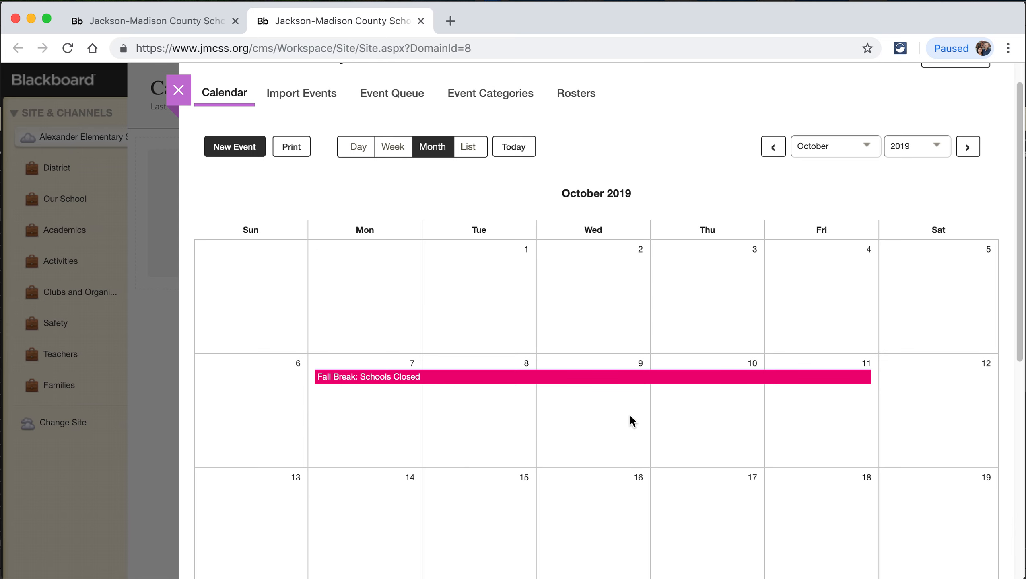
scroll(629, 418, down, 3)
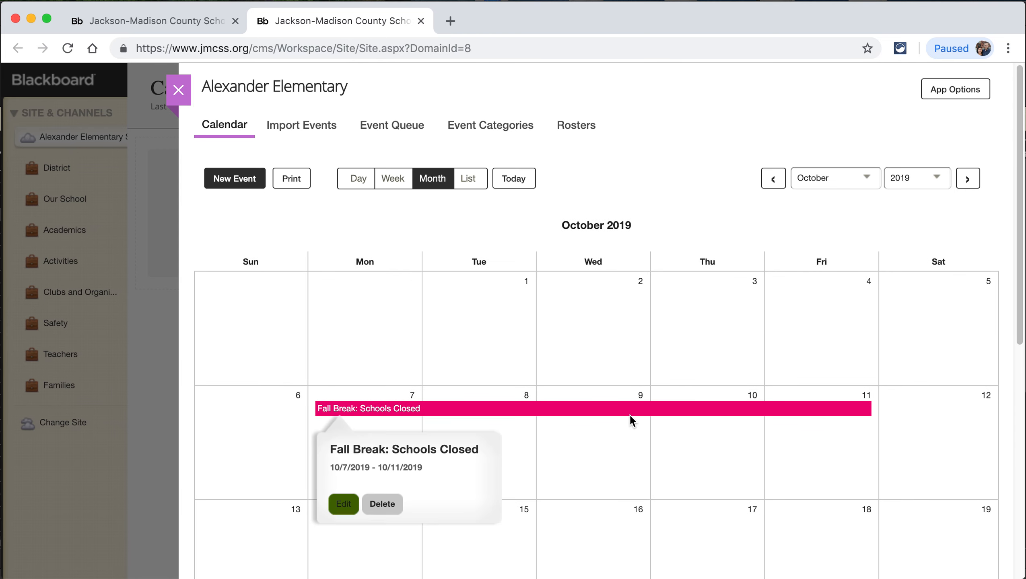
click(486, 237)
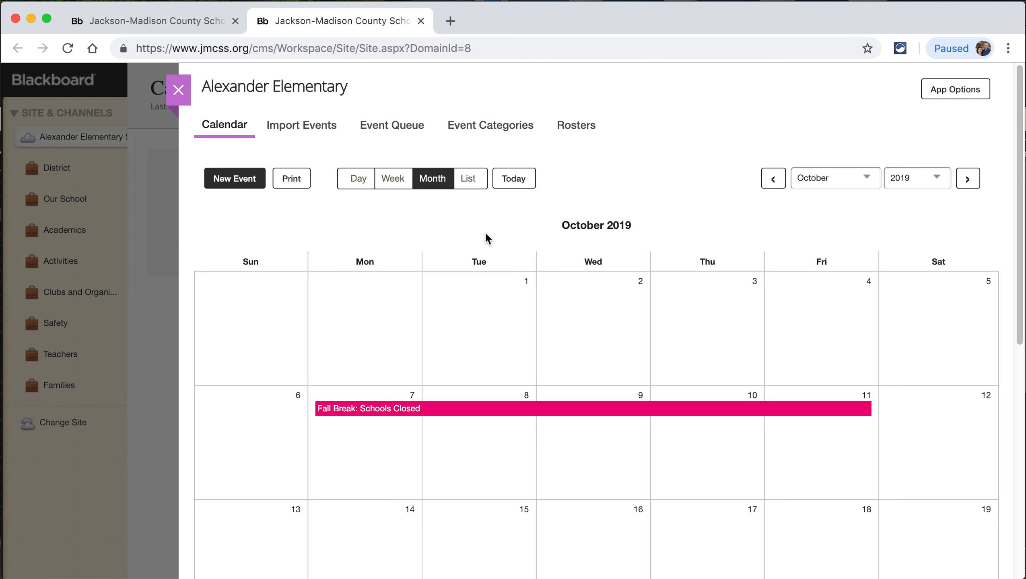